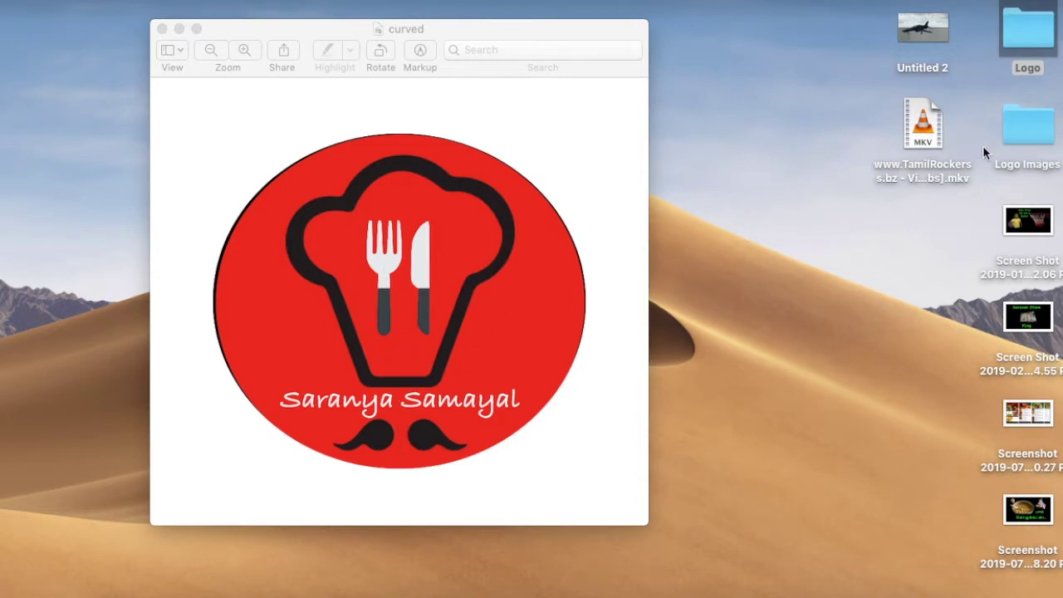
Open the Logo Images folder on the desktop to show food.png and hat.ico.
{"action": "left_click", "coordinate": [1026, 128]}
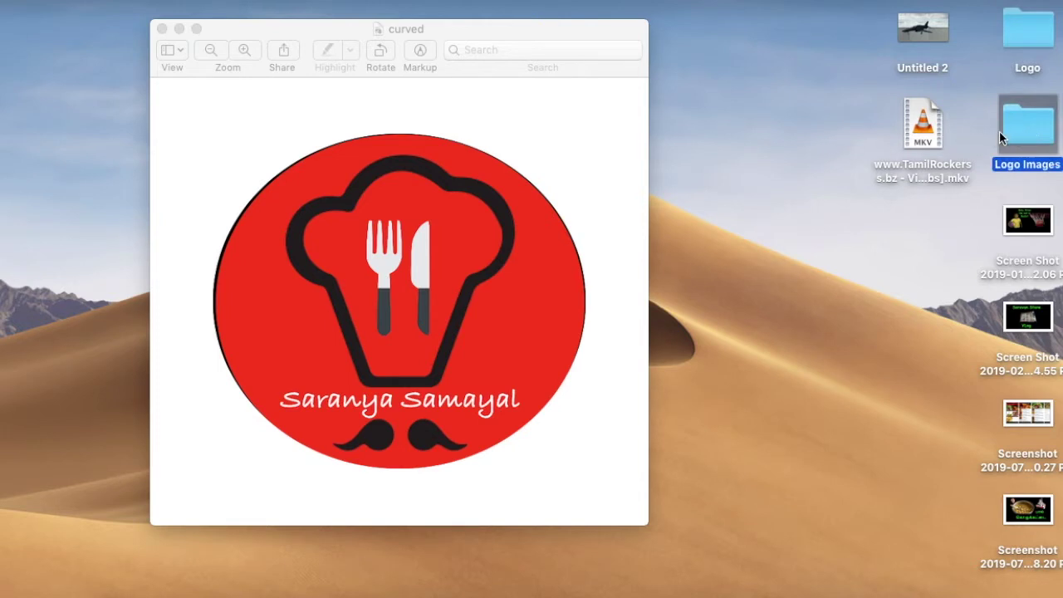
{"action": "double_click", "coordinate": [1015, 122]}
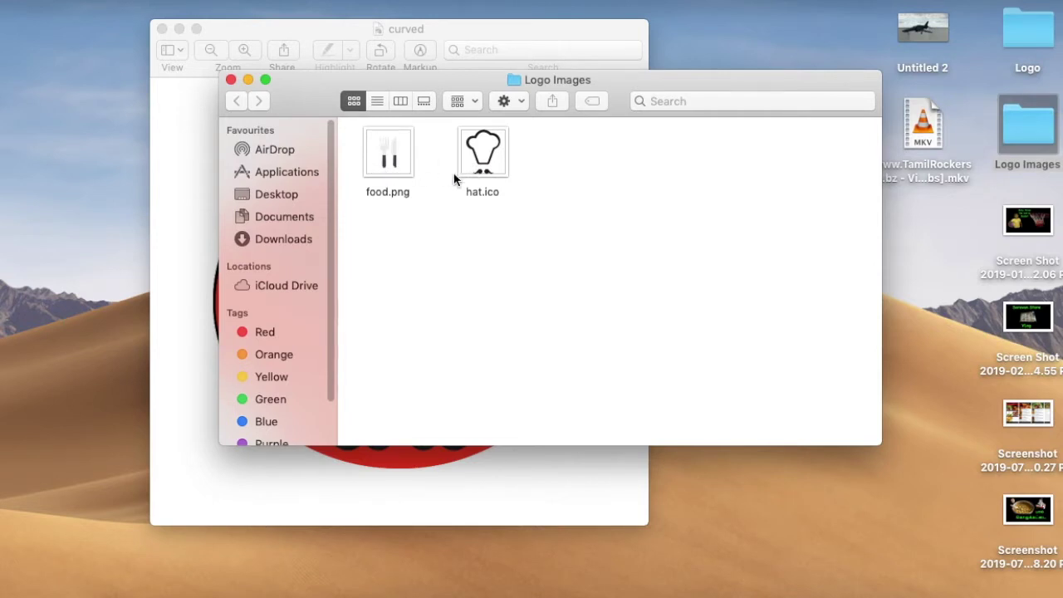
Launch Keynote through Spotlight to get a new presentation with a blank black slide.
{"action": "key", "text": "super+space"}
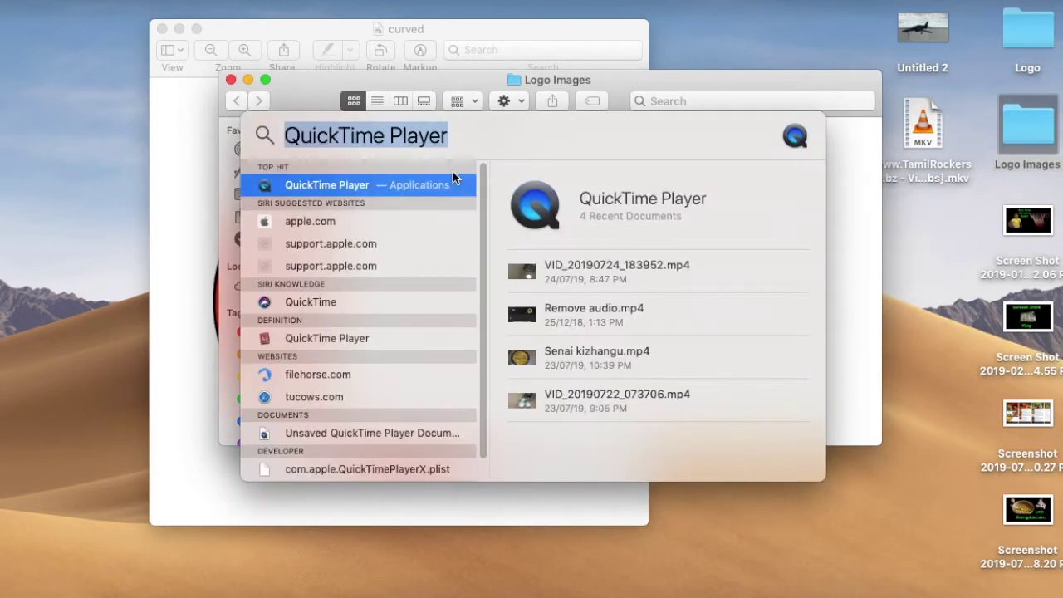
{"action": "type", "text": "keynote"}
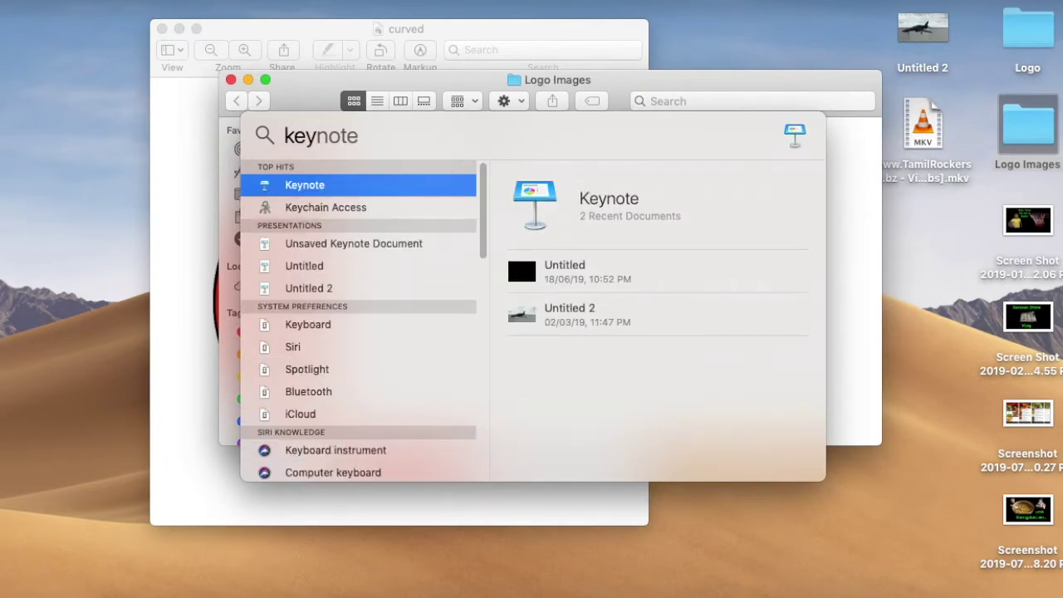
{"action": "key", "text": "Return"}
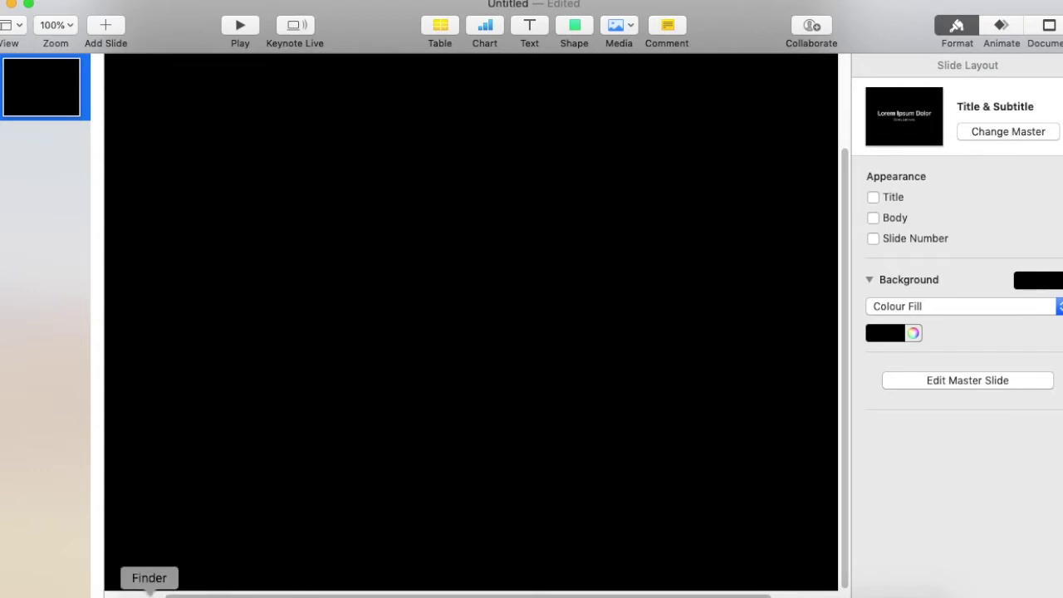
Drag hat.ico from the Logo Images folder onto the slide.
{"action": "left_click", "coordinate": [150, 594]}
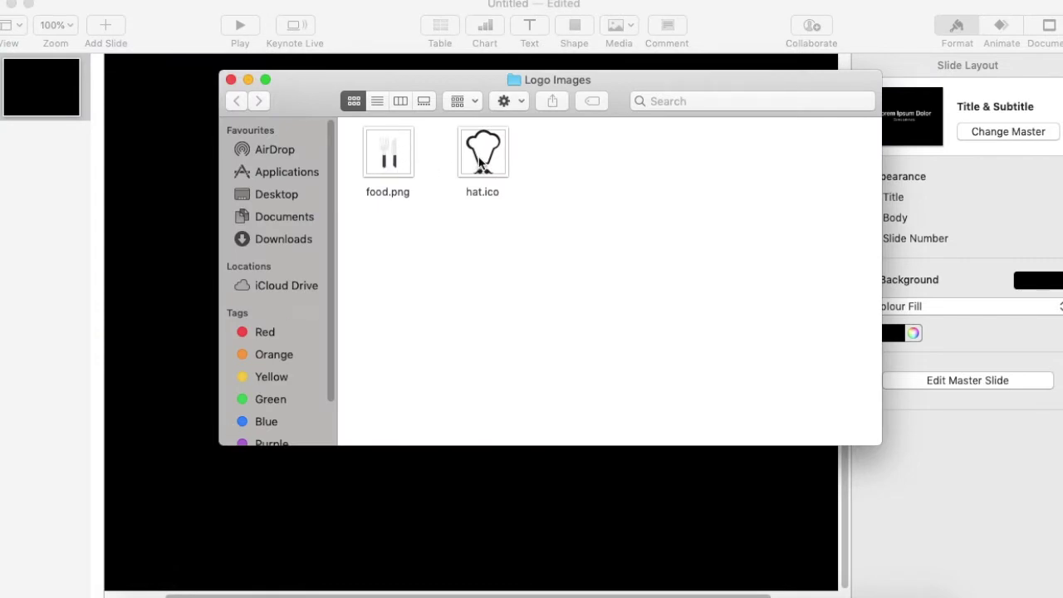
{"action": "left_click_drag", "start_coordinate": [480, 163], "coordinate": [163, 237]}
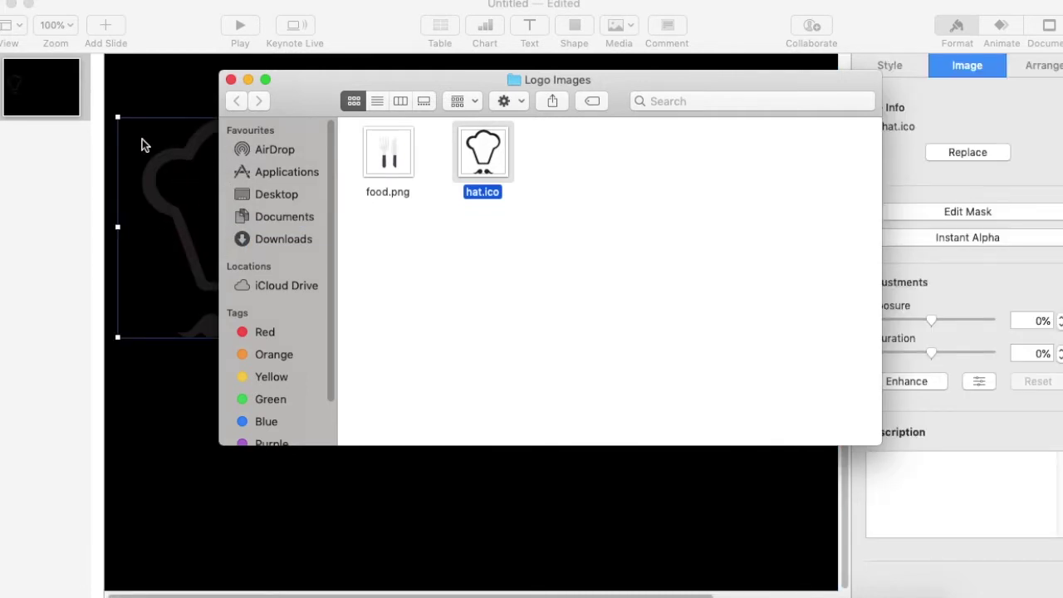
{"action": "left_click", "coordinate": [247, 80]}
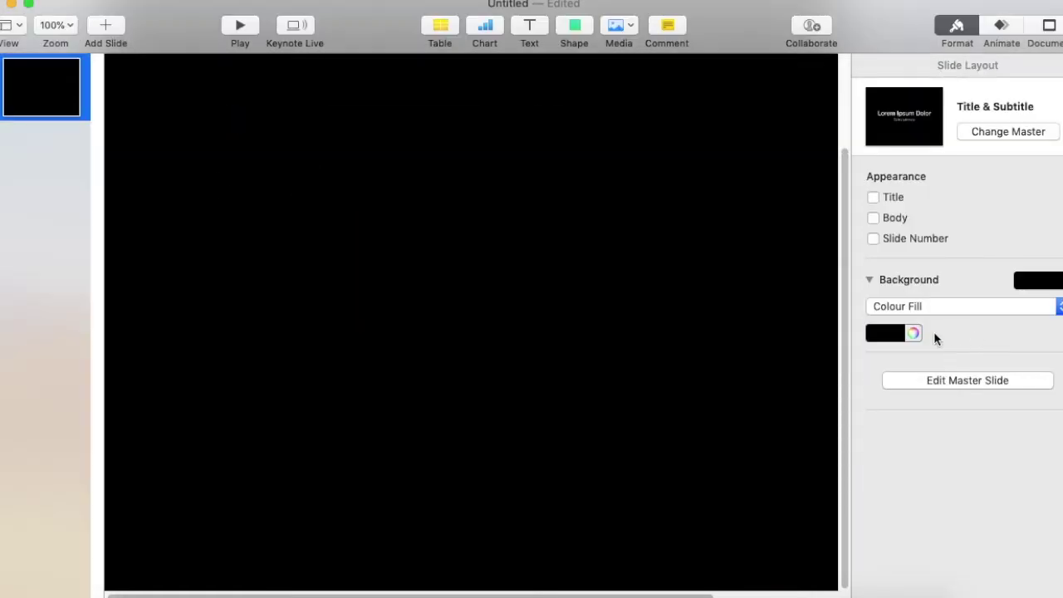
Change the slide background colour from black to white.
{"action": "left_click", "coordinate": [913, 333]}
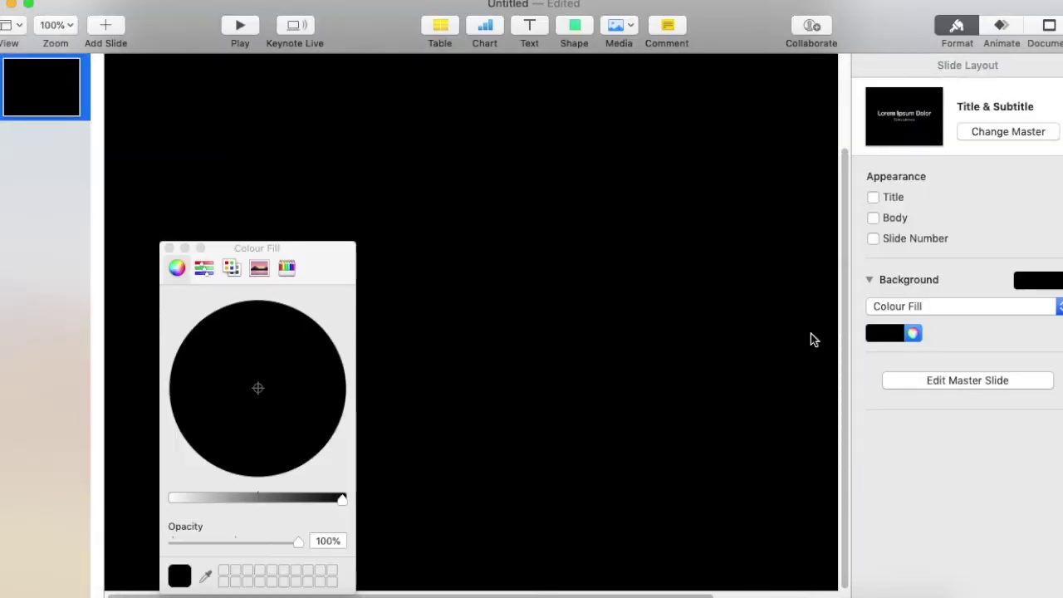
{"action": "left_click", "coordinate": [171, 498]}
{"action": "left_click", "coordinate": [169, 249]}
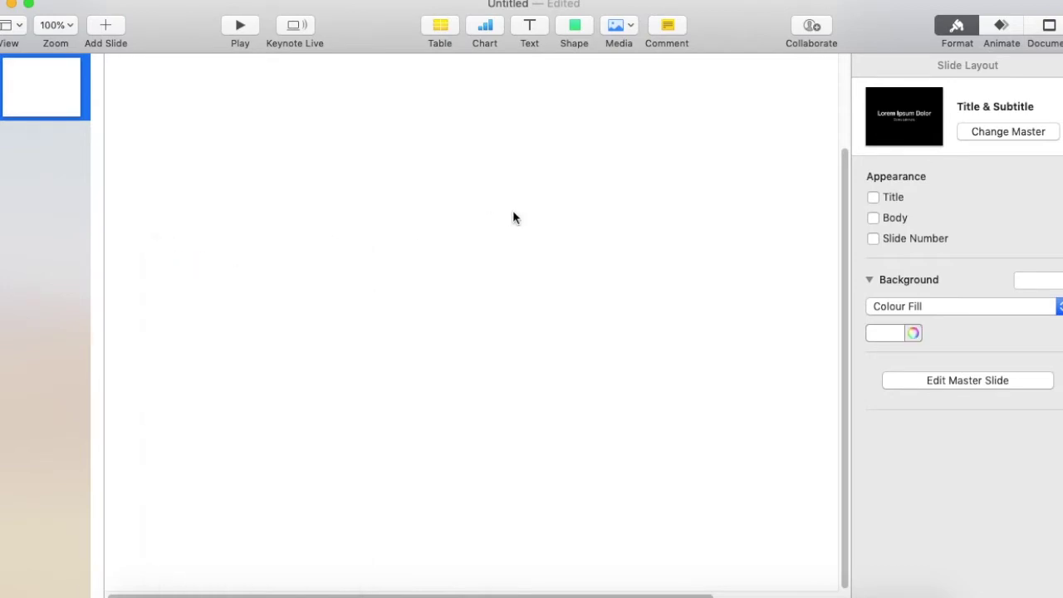
Insert an enlarged blue circle toward the upper left and drag hat.ico onto the slide.
{"action": "left_click", "coordinate": [584, 29]}
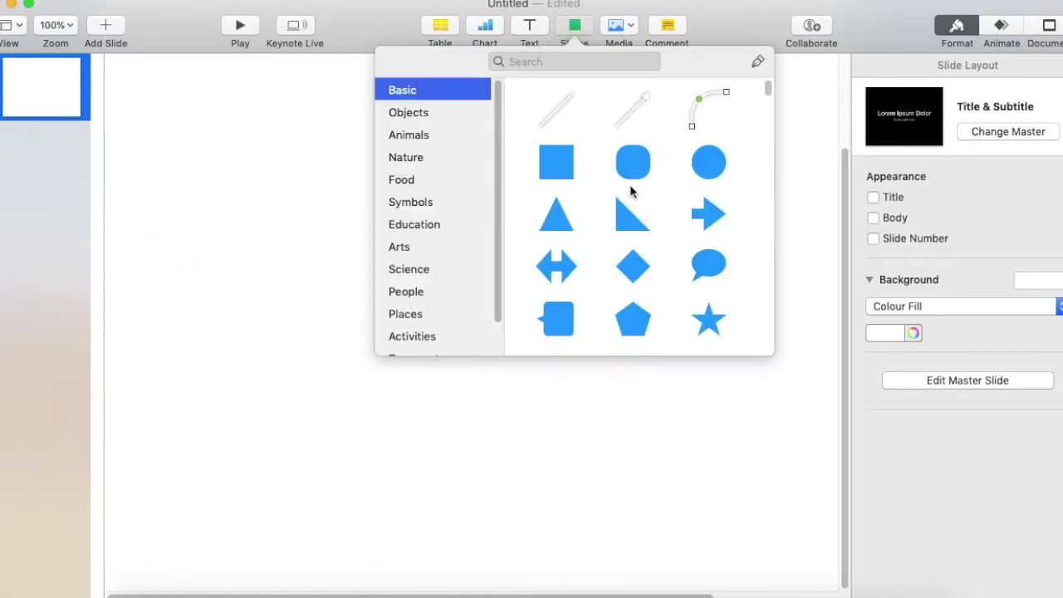
{"action": "left_click", "coordinate": [712, 161]}
{"action": "left_click_drag", "start_coordinate": [429, 280], "coordinate": [288, 129]}
{"action": "left_click_drag", "start_coordinate": [383, 247], "coordinate": [338, 216]}
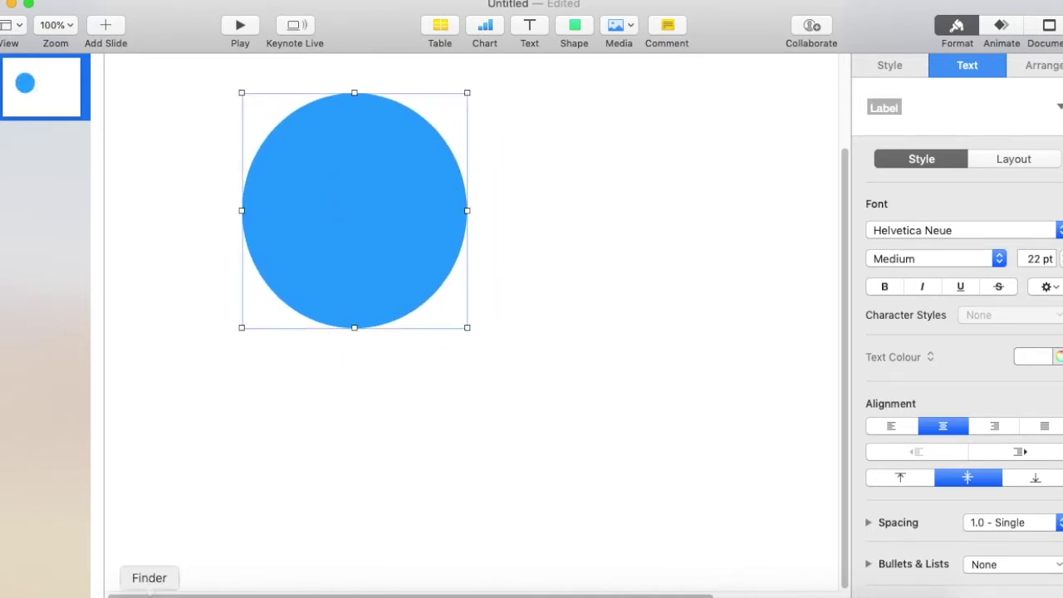
{"action": "left_click", "coordinate": [149, 591]}
{"action": "left_click_drag", "start_coordinate": [466, 135], "coordinate": [629, 448]}
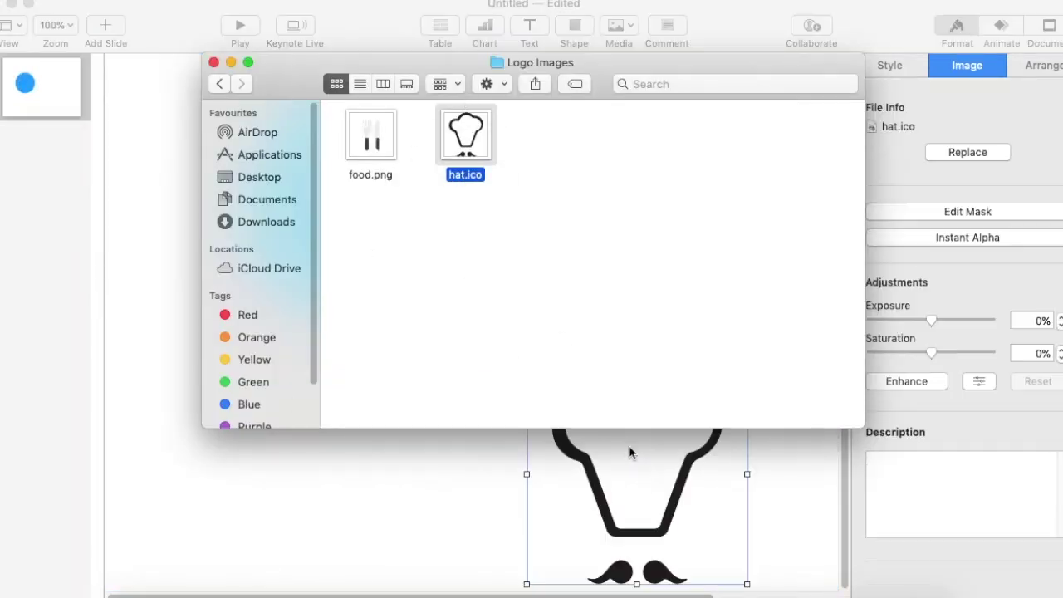
Move the chef hat onto the blue circle, then enlarge and reposition the circle.
{"action": "left_click", "coordinate": [230, 63]}
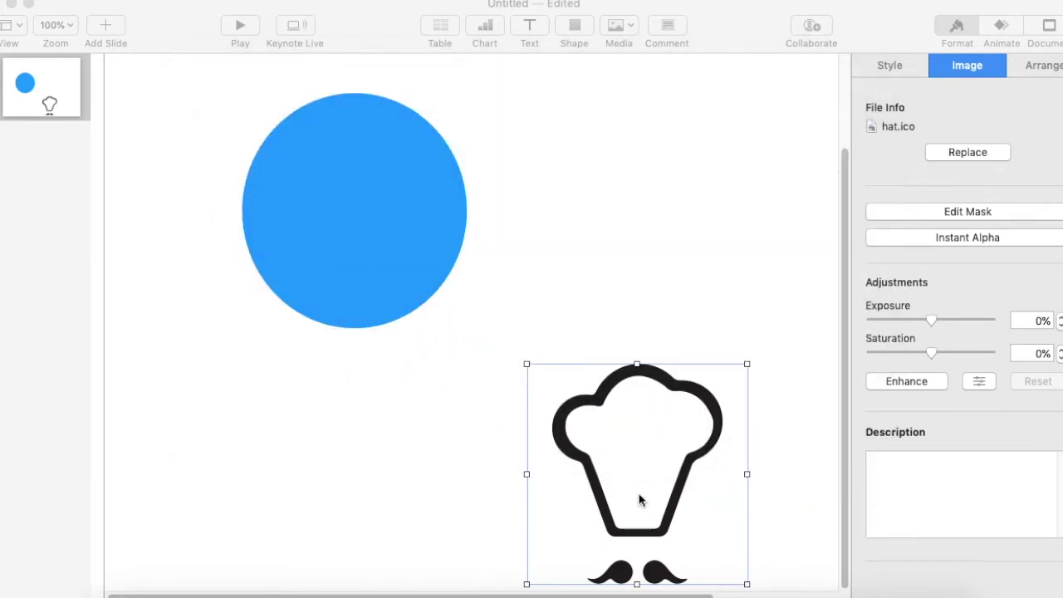
{"action": "left_click", "coordinate": [633, 488]}
{"action": "left_click_drag", "start_coordinate": [562, 441], "coordinate": [334, 197]}
{"action": "left_click", "coordinate": [495, 243]}
{"action": "left_click", "coordinate": [522, 342]}
{"action": "left_click", "coordinate": [489, 302]}
{"action": "left_click_drag", "start_coordinate": [523, 340], "coordinate": [619, 415]}
{"action": "left_click_drag", "start_coordinate": [445, 229], "coordinate": [387, 207]}
{"action": "left_click", "coordinate": [454, 397]}
{"action": "left_click", "coordinate": [410, 300]}
Enlarge the hat to about 352 pt and reshape the circle to sit centred behind it.
{"action": "left_click", "coordinate": [387, 329]}
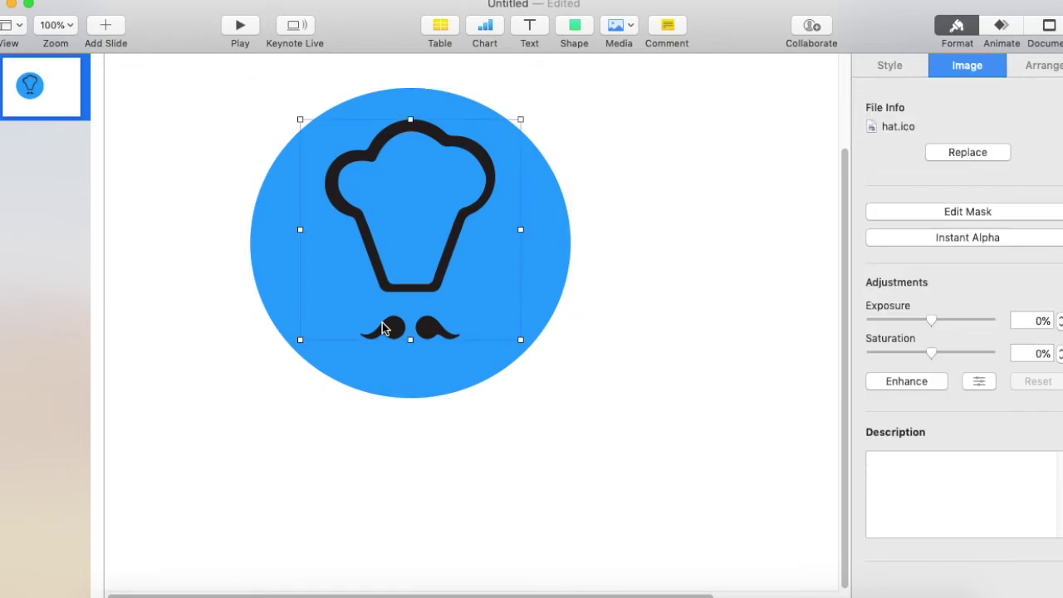
{"action": "left_click_drag", "start_coordinate": [521, 117], "coordinate": [711, 143]}
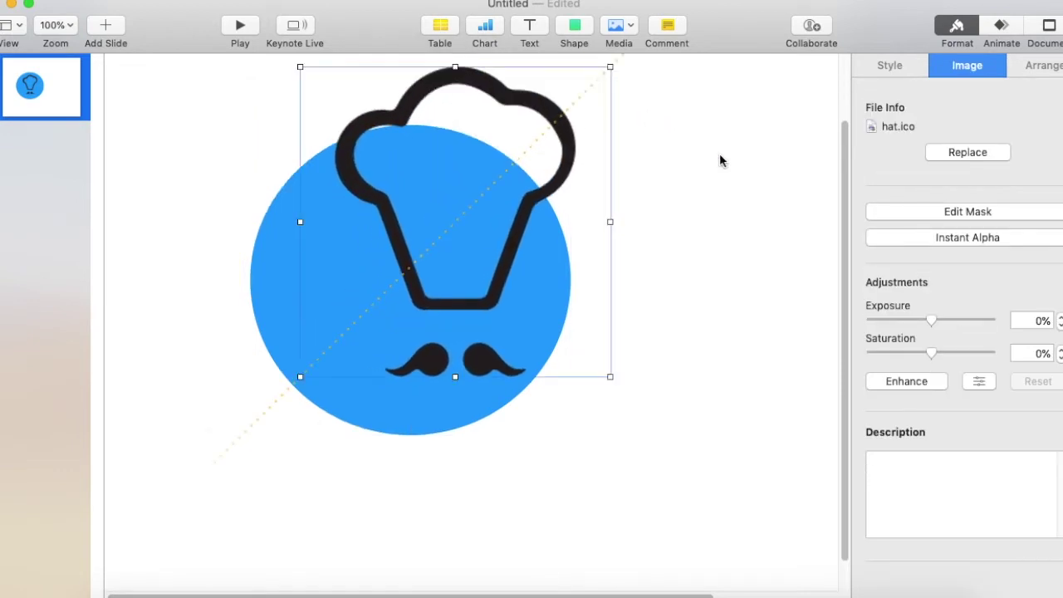
{"action": "left_click_drag", "start_coordinate": [449, 137], "coordinate": [645, 169]}
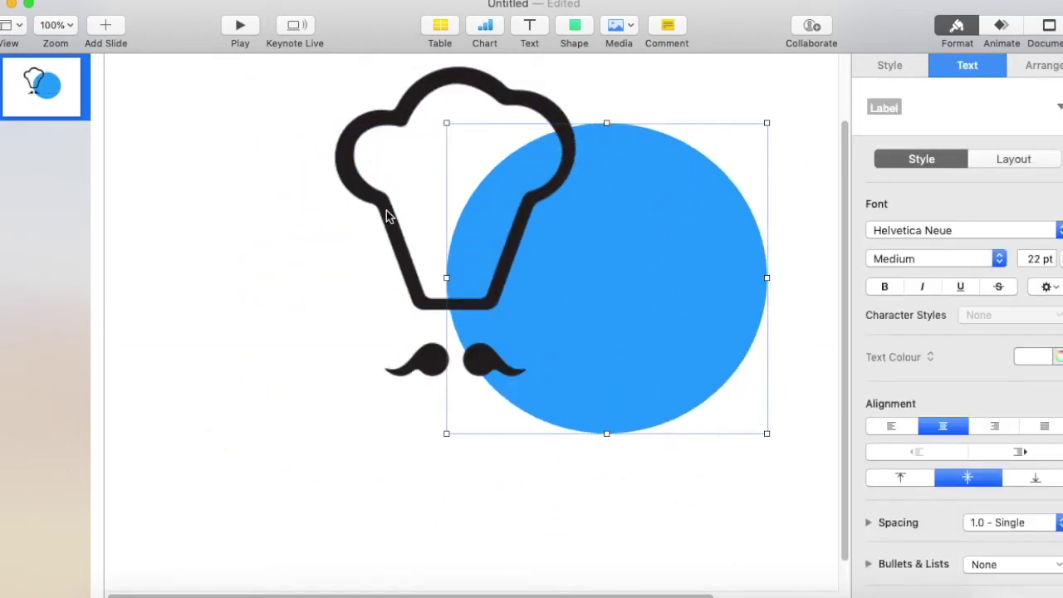
{"action": "left_click", "coordinate": [387, 210]}
{"action": "left_click_drag", "start_coordinate": [610, 378], "coordinate": [686, 449]}
{"action": "left_click_drag", "start_coordinate": [735, 314], "coordinate": [618, 246]}
{"action": "left_click_drag", "start_coordinate": [652, 365], "coordinate": [750, 535]}
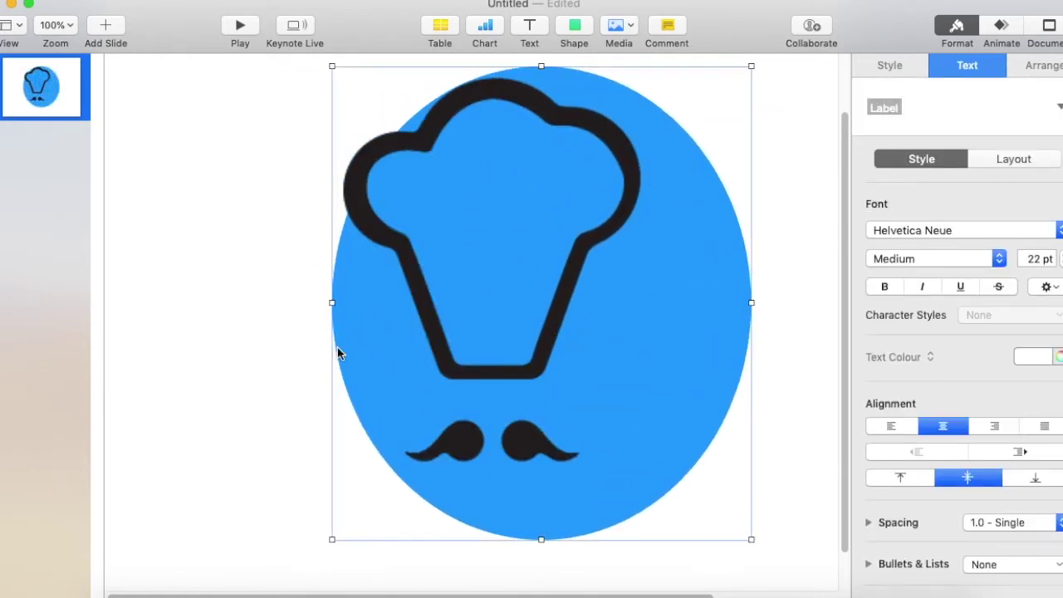
{"action": "left_click_drag", "start_coordinate": [331, 302], "coordinate": [266, 283]}
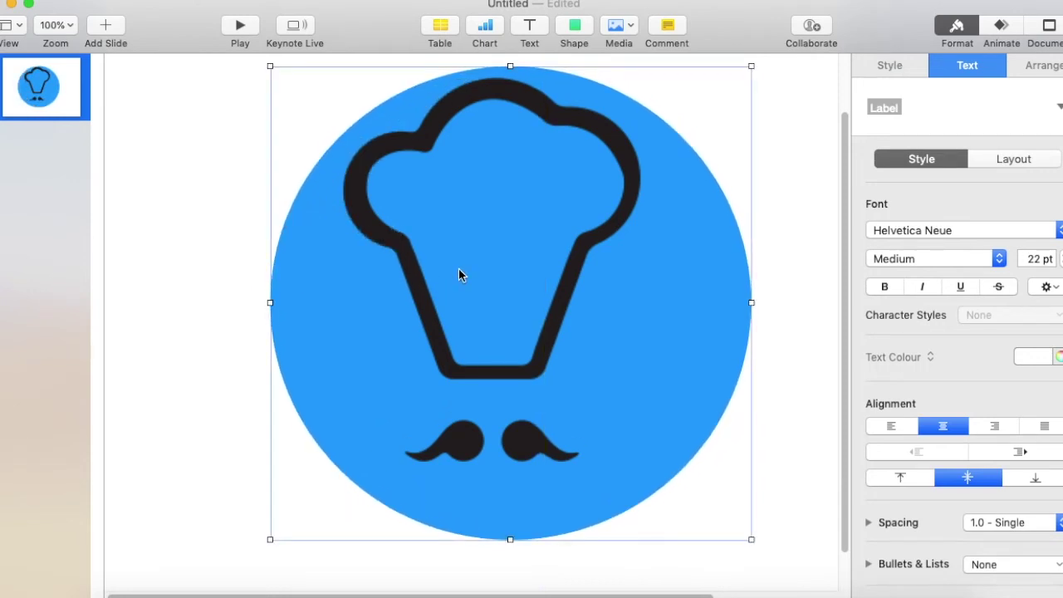
{"action": "left_click_drag", "start_coordinate": [662, 363], "coordinate": [654, 343]}
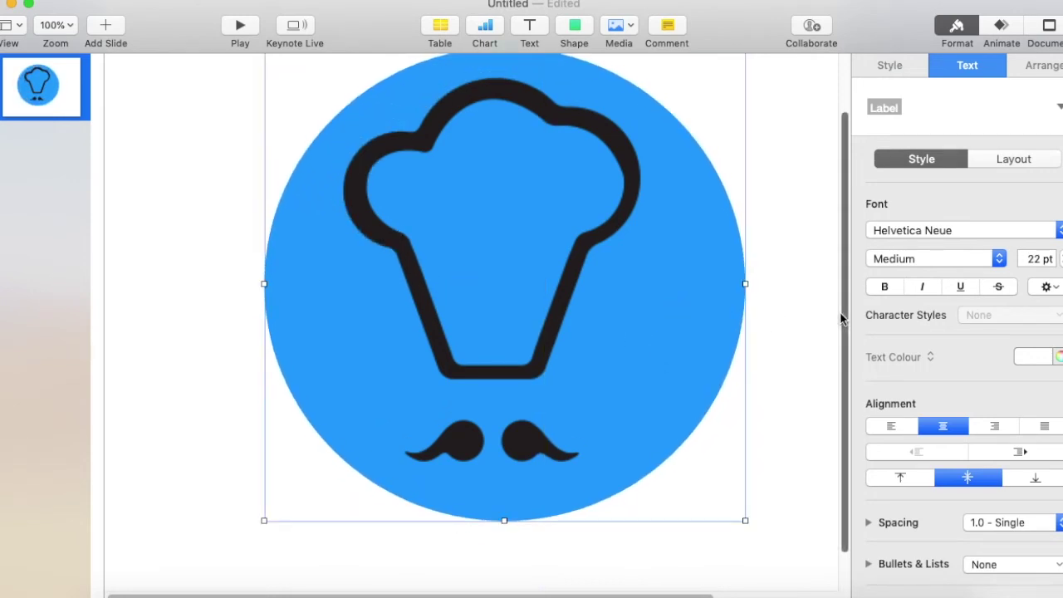
{"action": "scroll", "coordinate": [840, 316], "scroll_direction": "up", "scroll_amount": 3}
{"action": "mouse_move", "coordinate": [323, 361]}
{"action": "left_mouse_down"}
{"action": "mouse_move", "coordinate": [316, 344]}
{"action": "mouse_move", "coordinate": [330, 347]}
{"action": "left_mouse_up"}
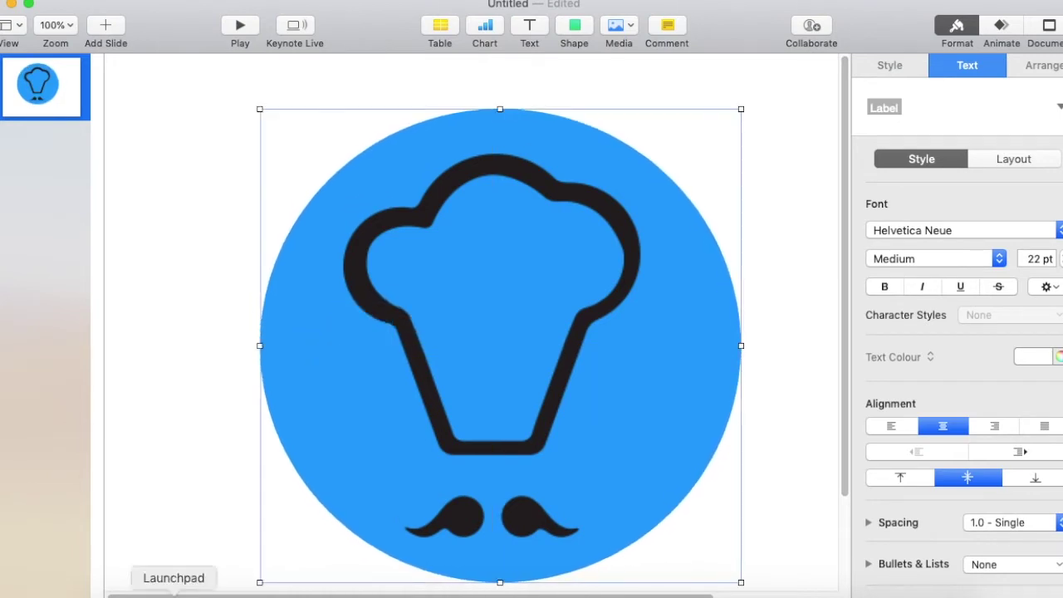
Place the fork-and-knife image from food.png inside the chef hat.
{"action": "left_click", "coordinate": [124, 591]}
{"action": "left_click_drag", "start_coordinate": [363, 131], "coordinate": [152, 182]}
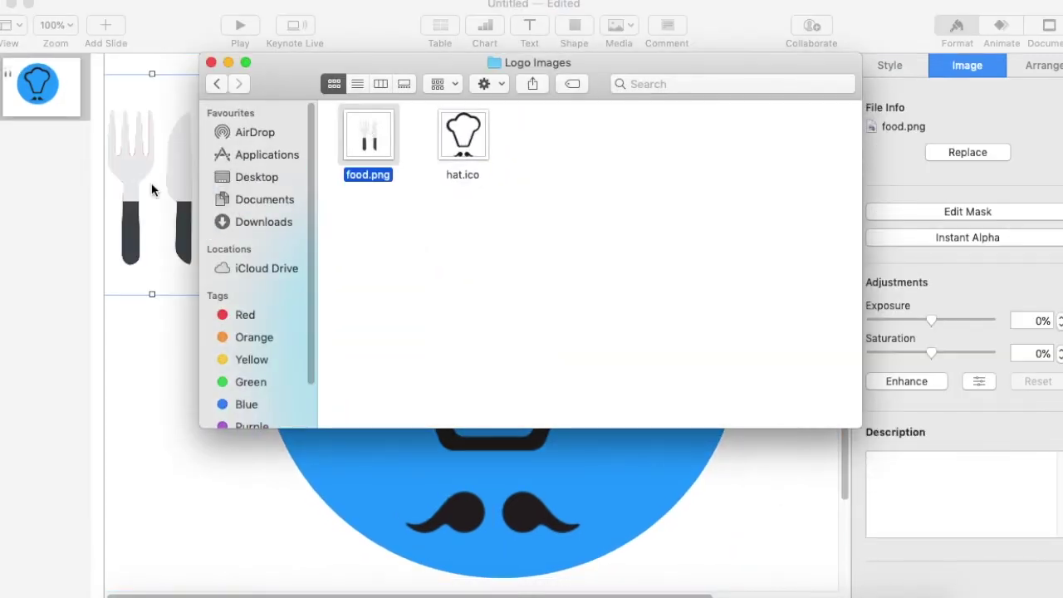
{"action": "left_click", "coordinate": [228, 62]}
{"action": "left_click", "coordinate": [322, 136]}
{"action": "left_click_drag", "start_coordinate": [136, 161], "coordinate": [476, 292]}
{"action": "left_click", "coordinate": [783, 316]}
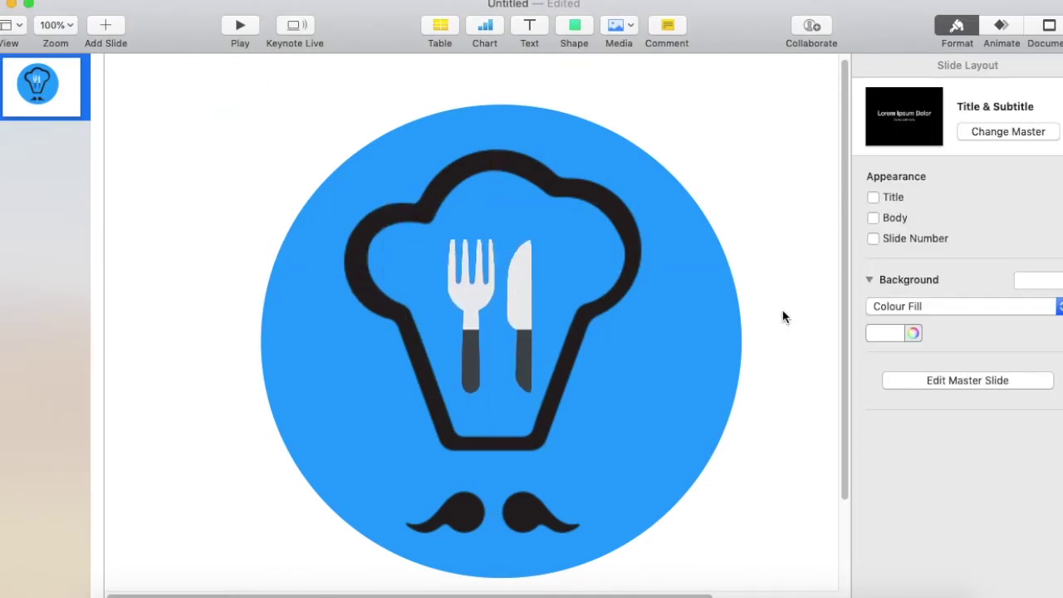
Select all objects and shift the whole logo up-left.
{"action": "key", "text": "super+a"}
{"action": "left_click_drag", "start_coordinate": [701, 325], "coordinate": [636, 283]}
{"action": "left_click", "coordinate": [779, 317]}
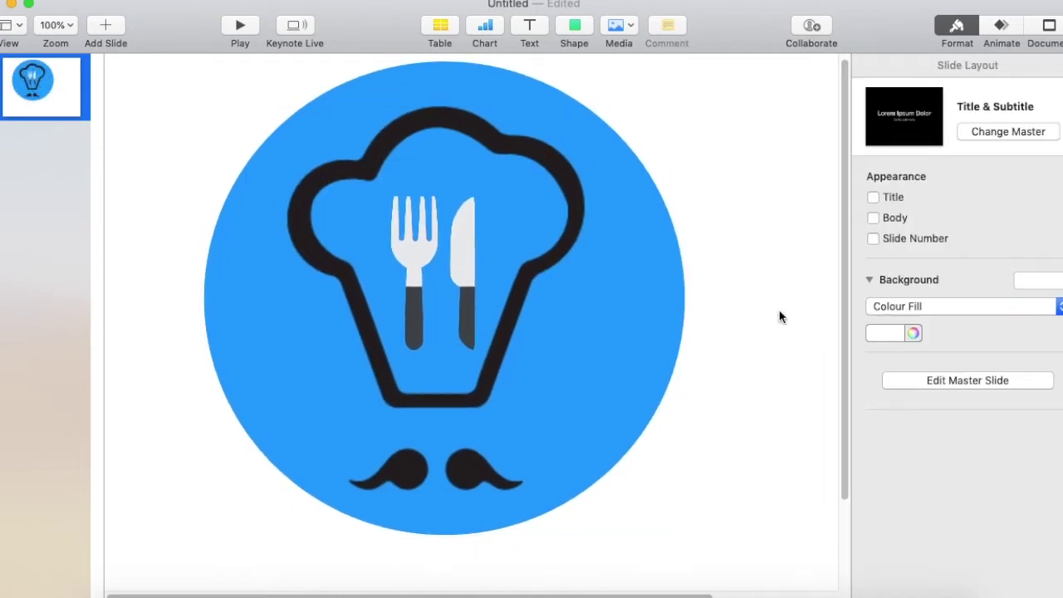
{"action": "left_click", "coordinate": [635, 308]}
Try a red text colour on the circle, then undo it.
{"action": "left_click", "coordinate": [1059, 357]}
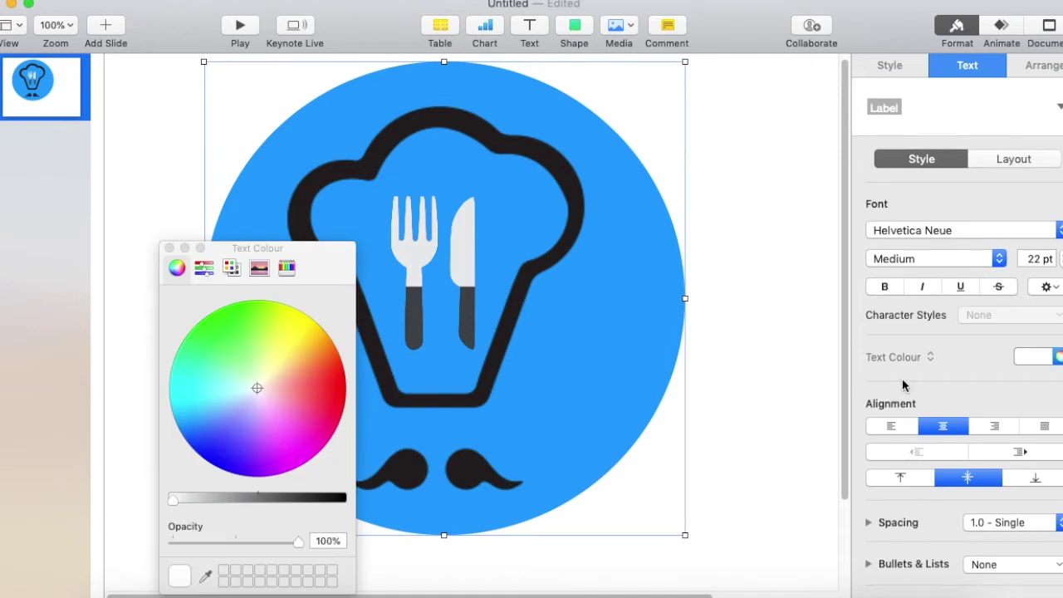
{"action": "left_click_drag", "start_coordinate": [256, 387], "coordinate": [335, 407]}
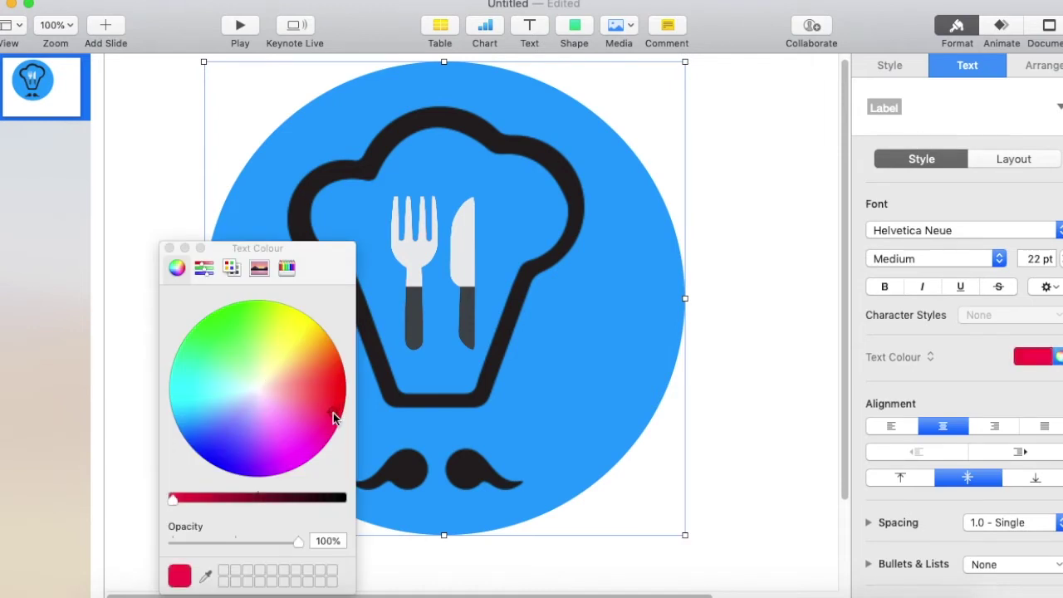
{"action": "key", "text": "super+z"}
{"action": "left_click", "coordinate": [169, 247]}
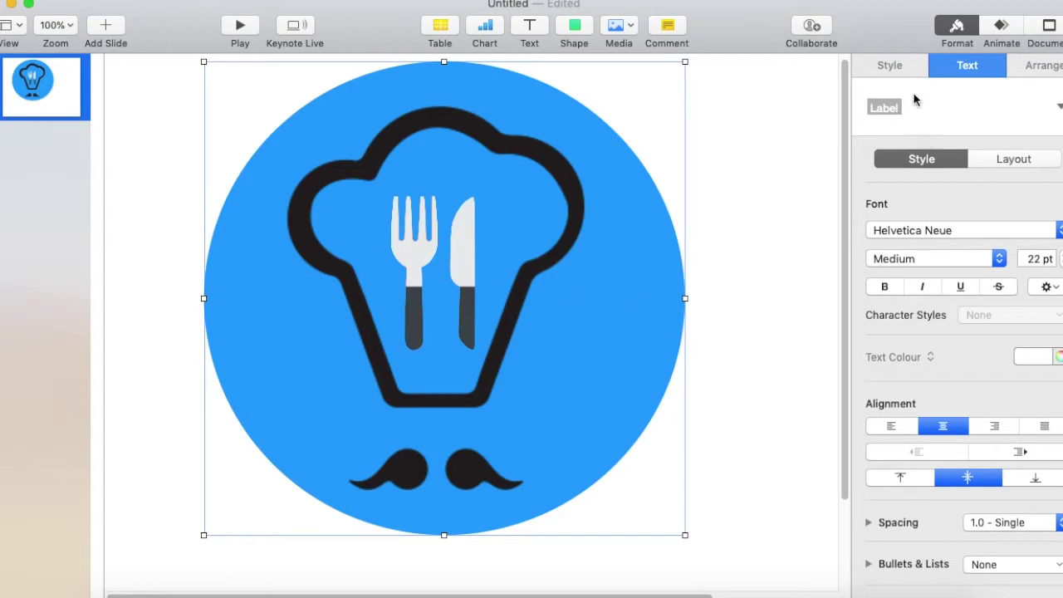
Change the circle's fill from blue to orange-red and nudge the logo slightly left.
{"action": "left_click", "coordinate": [890, 65]}
{"action": "left_click", "coordinate": [913, 308]}
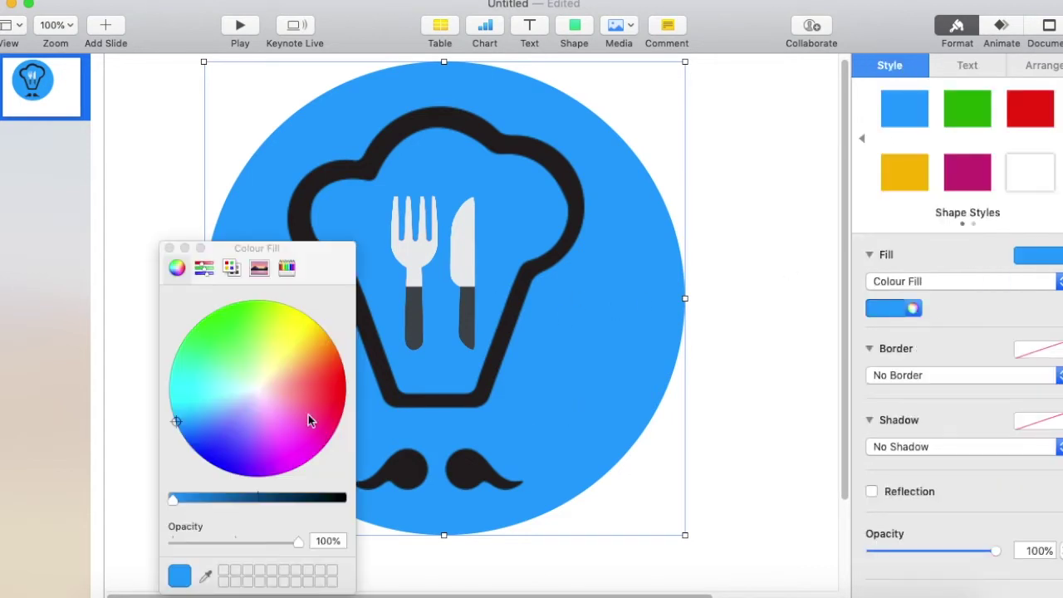
{"action": "mouse_move", "coordinate": [174, 422]}
{"action": "left_mouse_down"}
{"action": "mouse_move", "coordinate": [304, 431]}
{"action": "mouse_move", "coordinate": [342, 387]}
{"action": "left_mouse_up"}
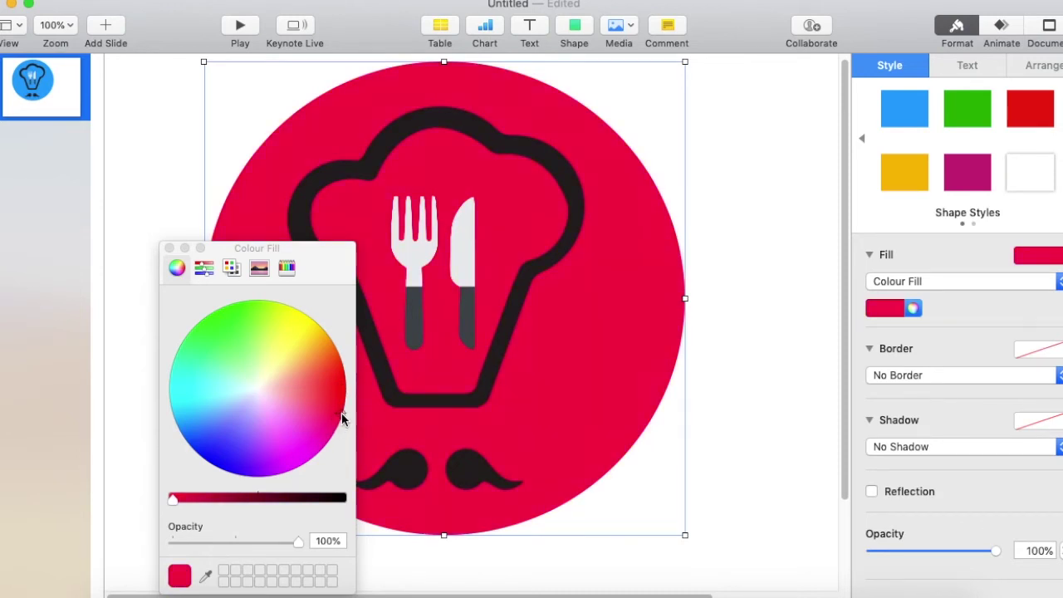
{"action": "left_click_drag", "start_coordinate": [343, 410], "coordinate": [343, 373]}
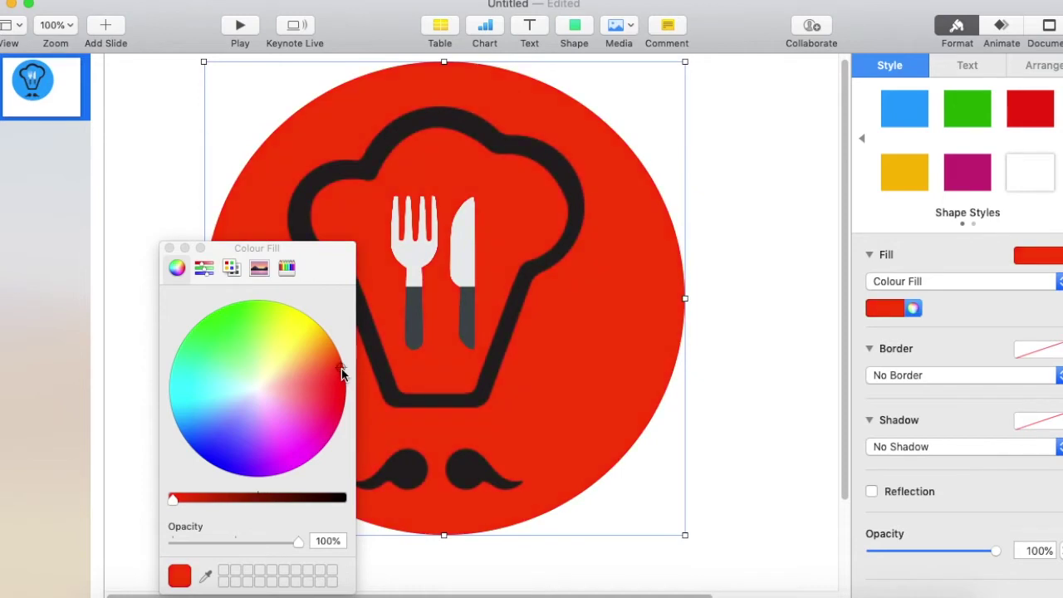
{"action": "left_click", "coordinate": [170, 248]}
{"action": "left_click", "coordinate": [774, 340]}
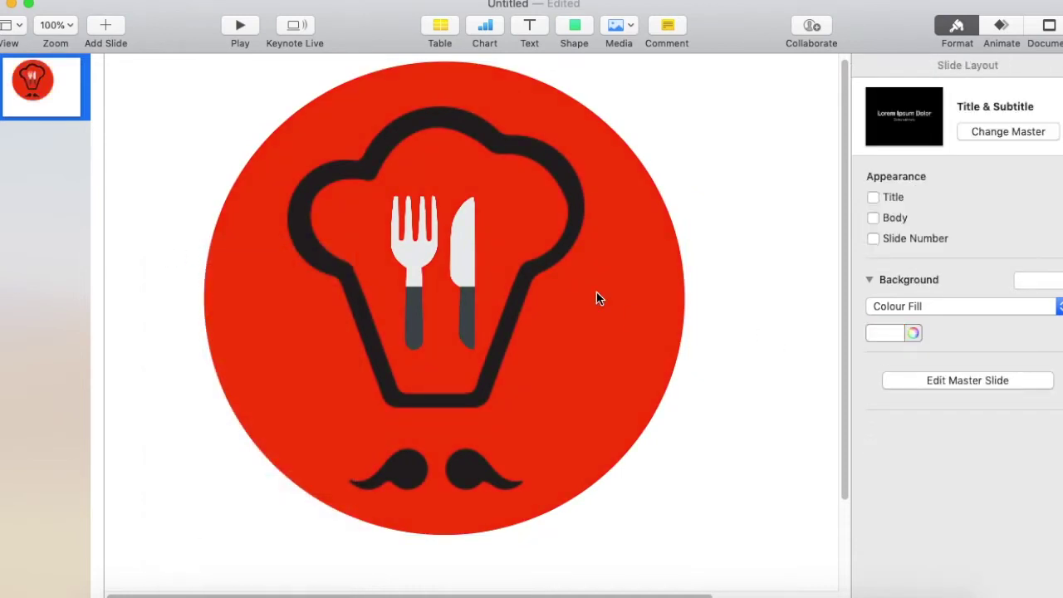
{"action": "left_click_drag", "start_coordinate": [611, 330], "coordinate": [610, 328]}
{"action": "left_click", "coordinate": [746, 323]}
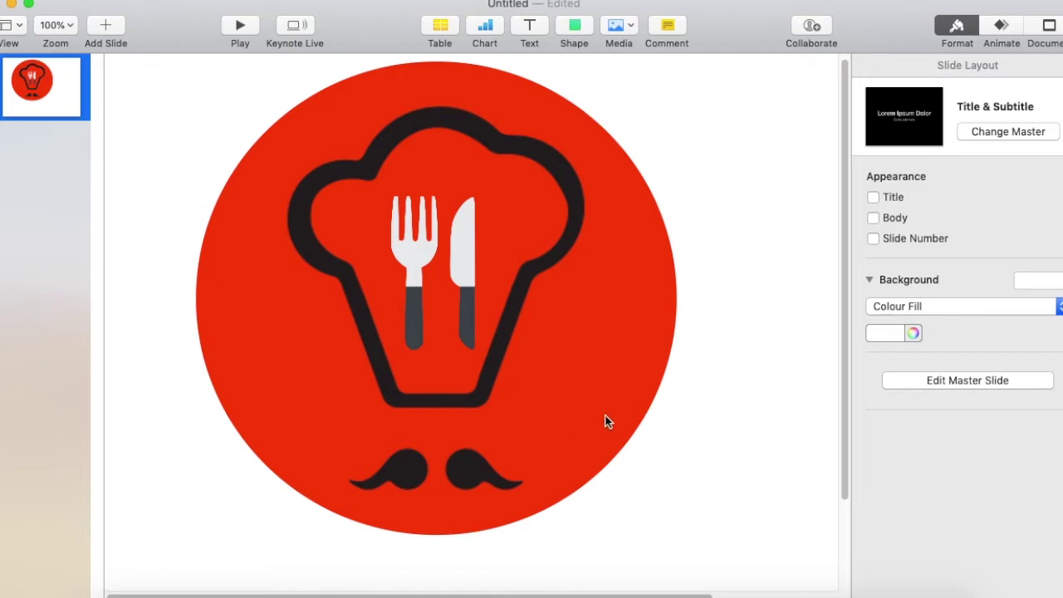
{"action": "left_click", "coordinate": [530, 30]}
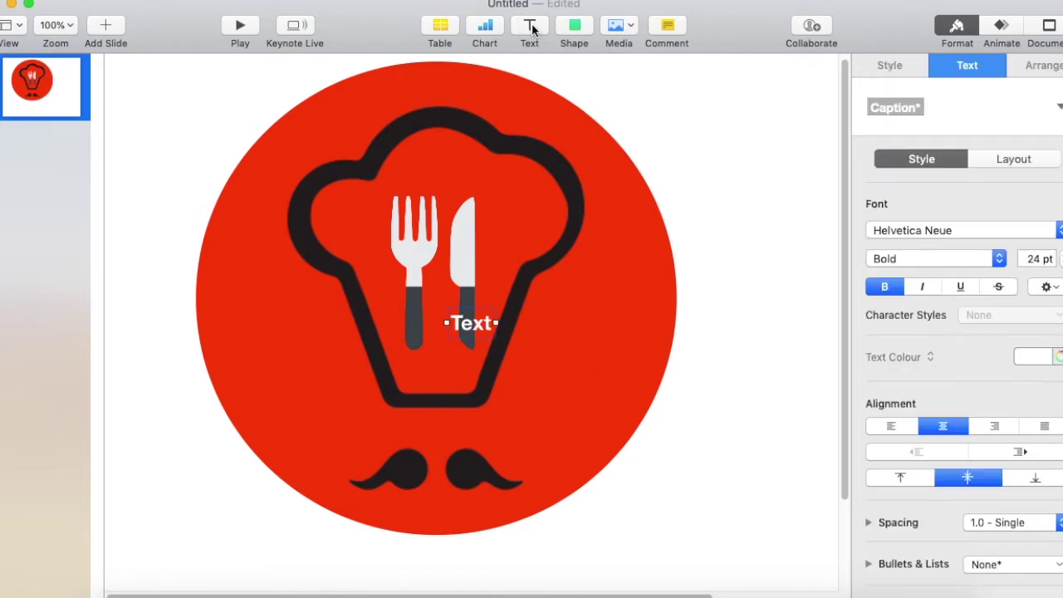
{"action": "type", "text": "Sa"}
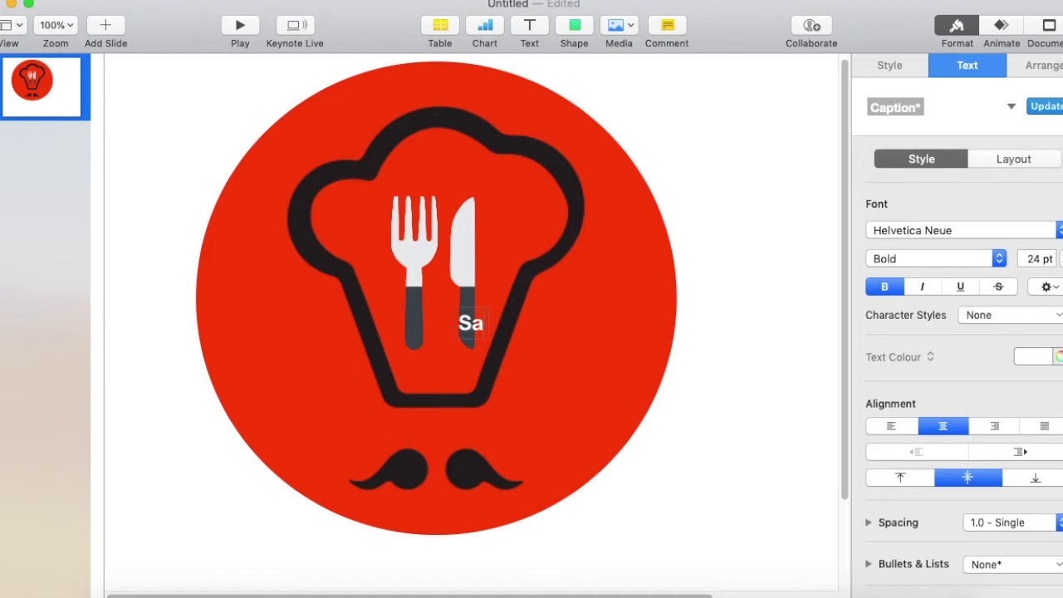
{"action": "type", "text": "ranya Samyal"}
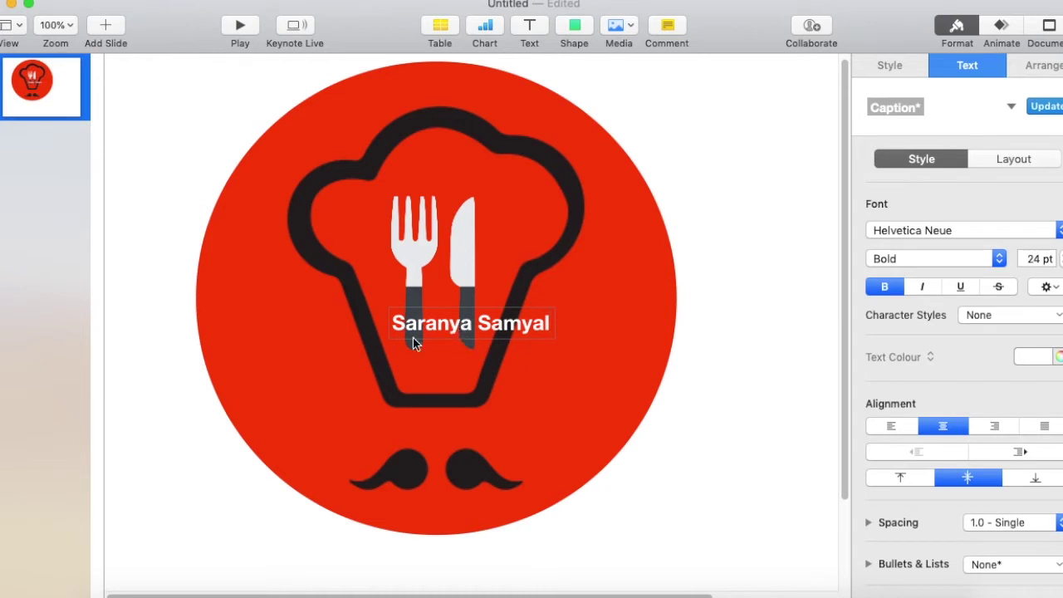
{"action": "left_click", "coordinate": [324, 413]}
{"action": "left_click_drag", "start_coordinate": [448, 325], "coordinate": [418, 434]}
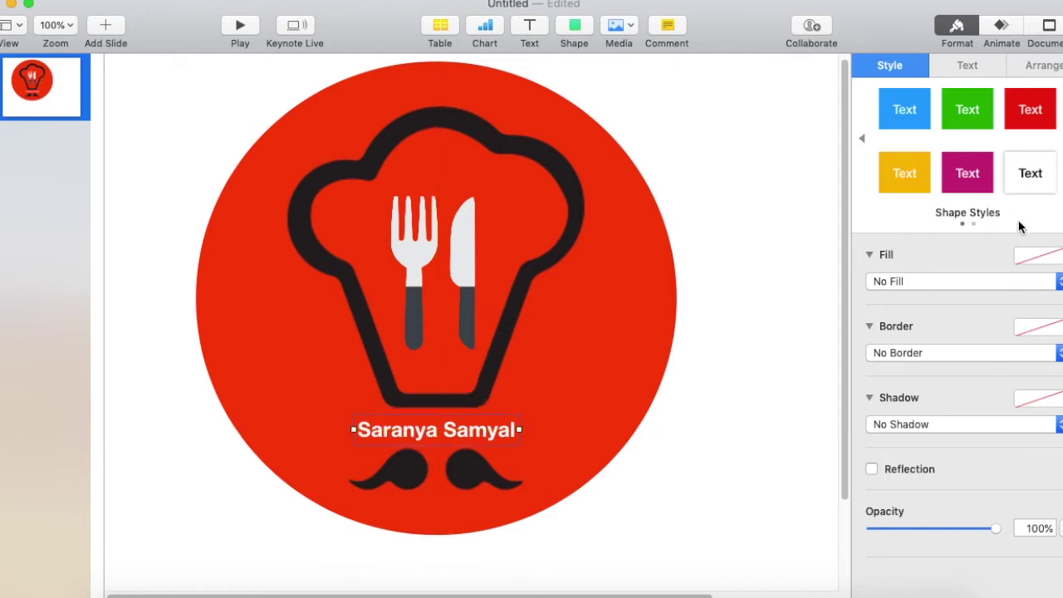
Enlarge the caption to 45 pt and set its font to Bradley Hand.
{"action": "left_click", "coordinate": [967, 67]}
{"action": "key", "text": "super+plus"}
{"action": "key", "text": "super+plus"}
{"action": "key", "text": "super+plus"}
{"action": "key", "text": "super+plus"}
{"action": "key", "text": "super+plus"}
{"action": "key", "text": "super+plus"}
{"action": "key", "text": "super+plus"}
{"action": "key", "text": "super+plus"}
{"action": "key", "text": "super+plus"}
{"action": "key", "text": "super+plus"}
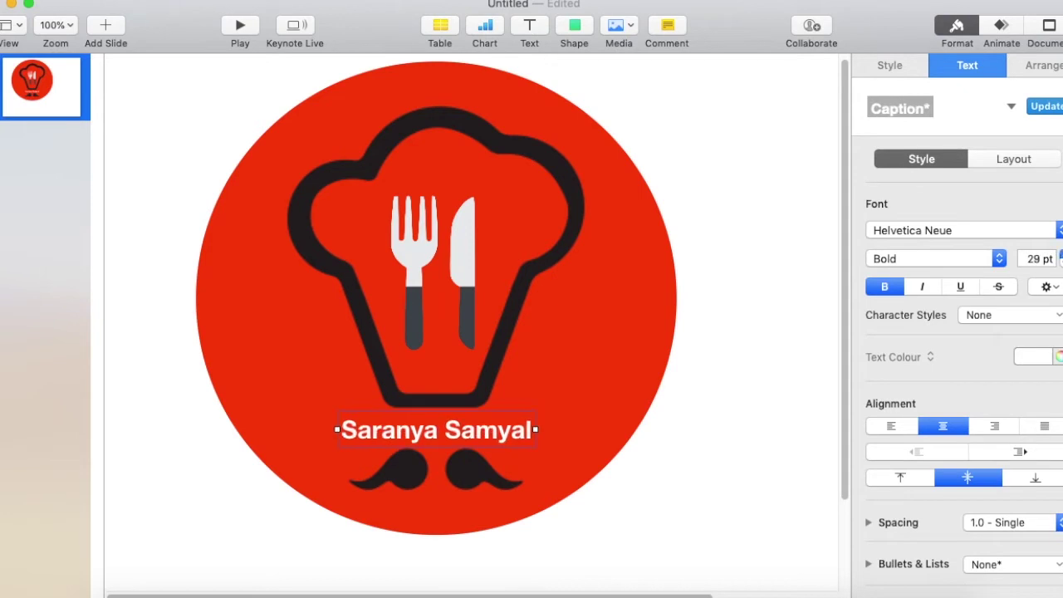
{"action": "key", "text": "super+plus"}
{"action": "key", "text": "super+plus"}
{"action": "key", "text": "super+plus"}
{"action": "key", "text": "super+plus"}
{"action": "key", "text": "super+plus"}
{"action": "key", "text": "super+plus"}
{"action": "key", "text": "super+plus"}
{"action": "key", "text": "super+plus"}
{"action": "key", "text": "super+plus"}
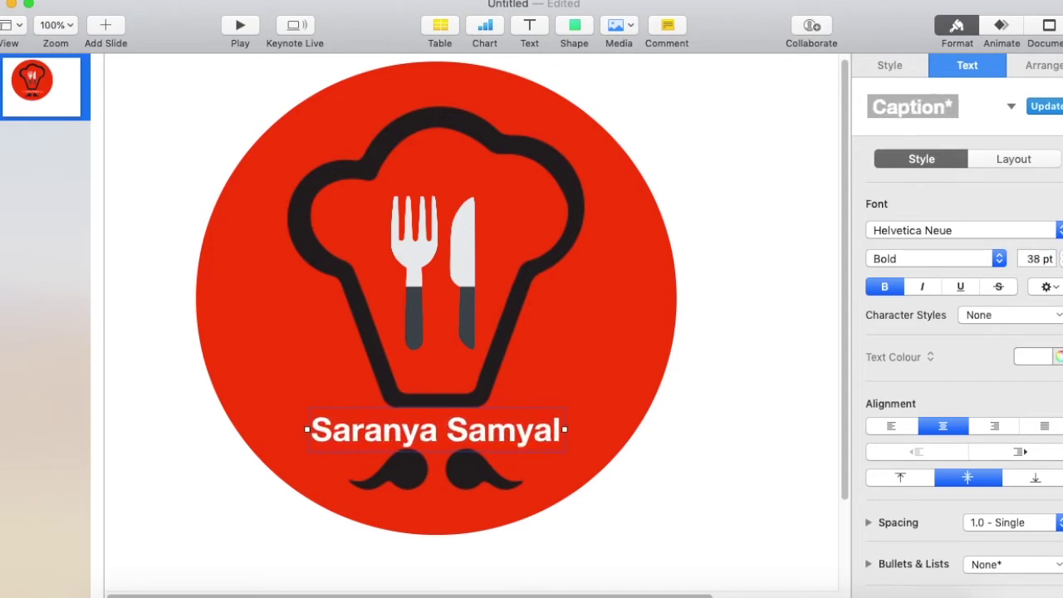
{"action": "key", "text": "super+plus"}
{"action": "key", "text": "super+plus"}
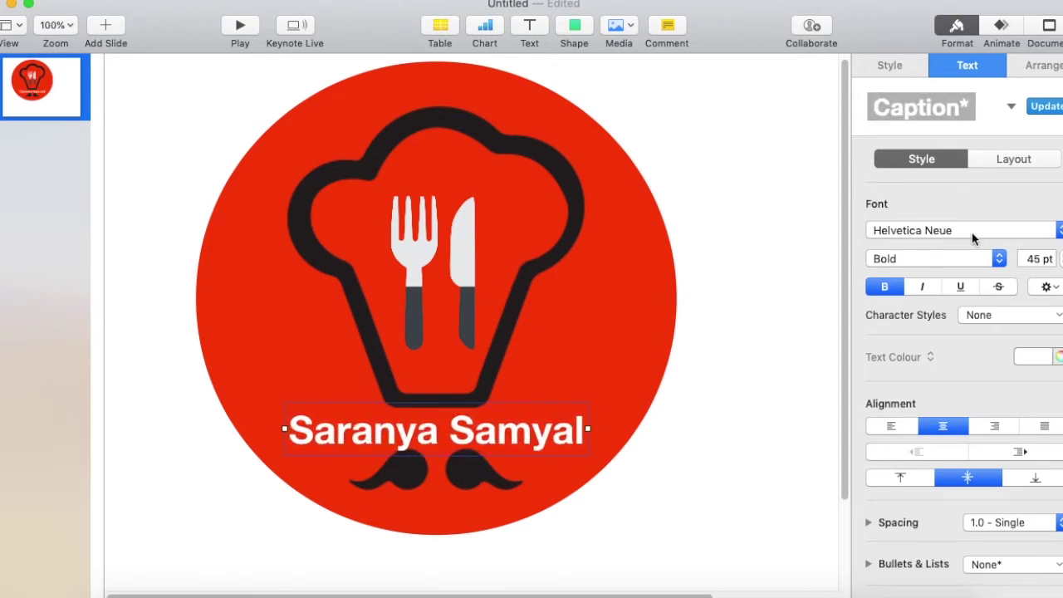
{"action": "left_click", "coordinate": [972, 231]}
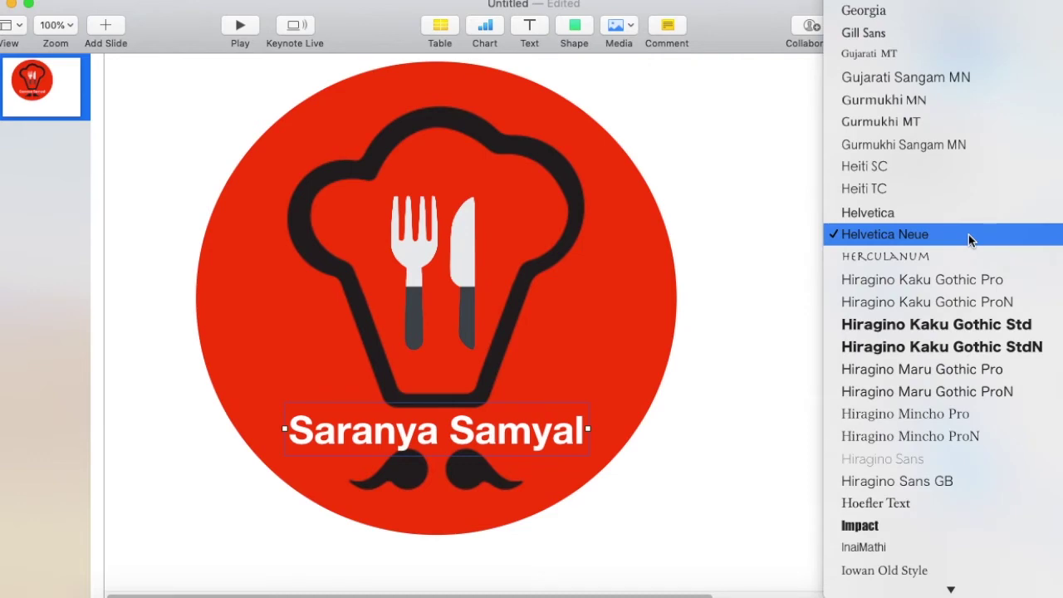
{"action": "scroll", "coordinate": [969, 234], "scroll_direction": "up", "scroll_amount": 15}
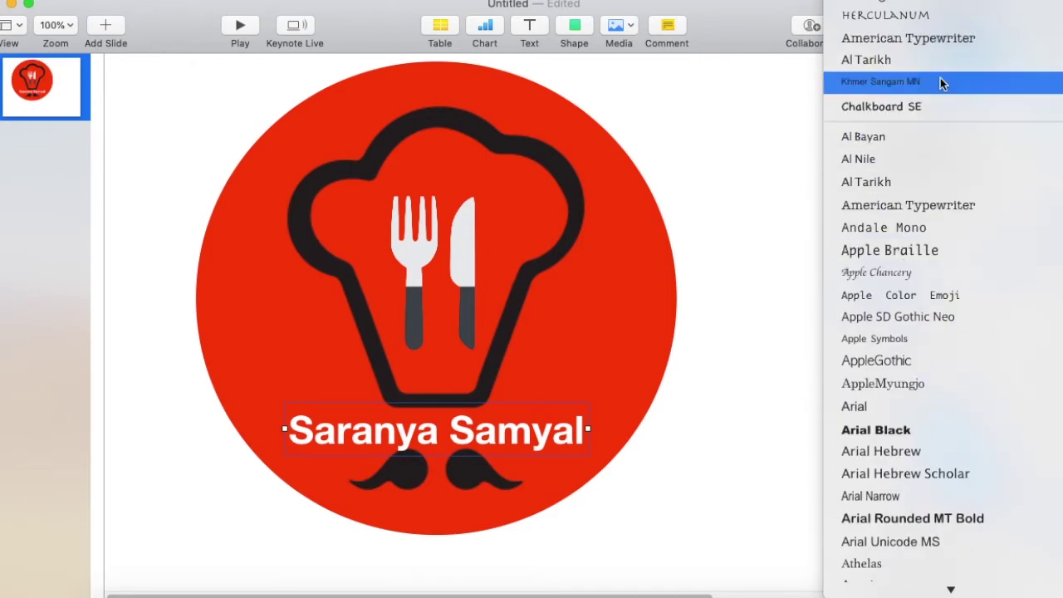
{"action": "left_click", "coordinate": [941, 2]}
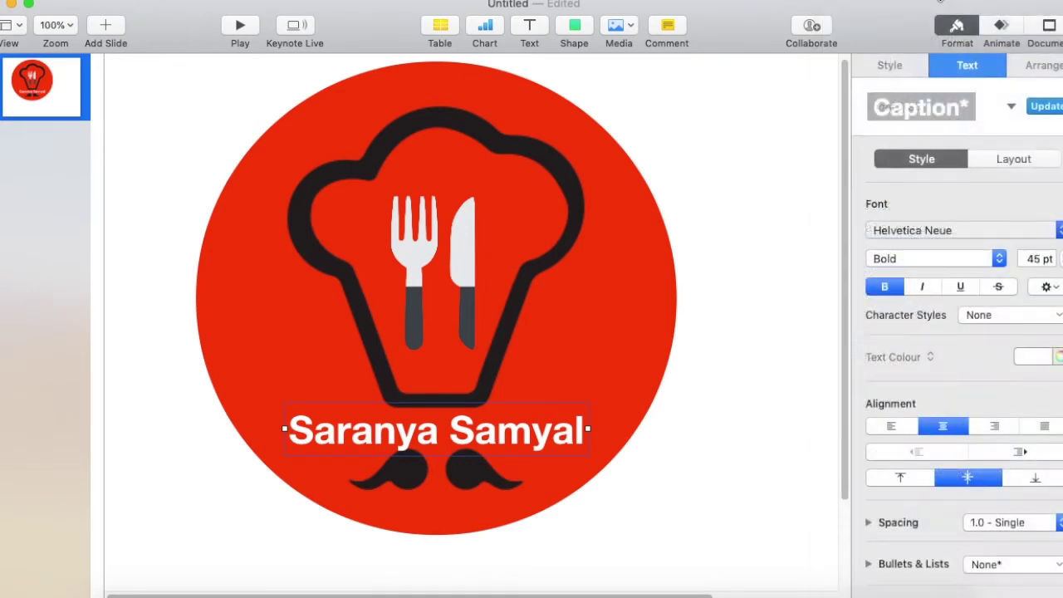
Increase the caption to 53 pt and recentre it above the moustache.
{"action": "left_click_drag", "start_coordinate": [465, 425], "coordinate": [476, 417]}
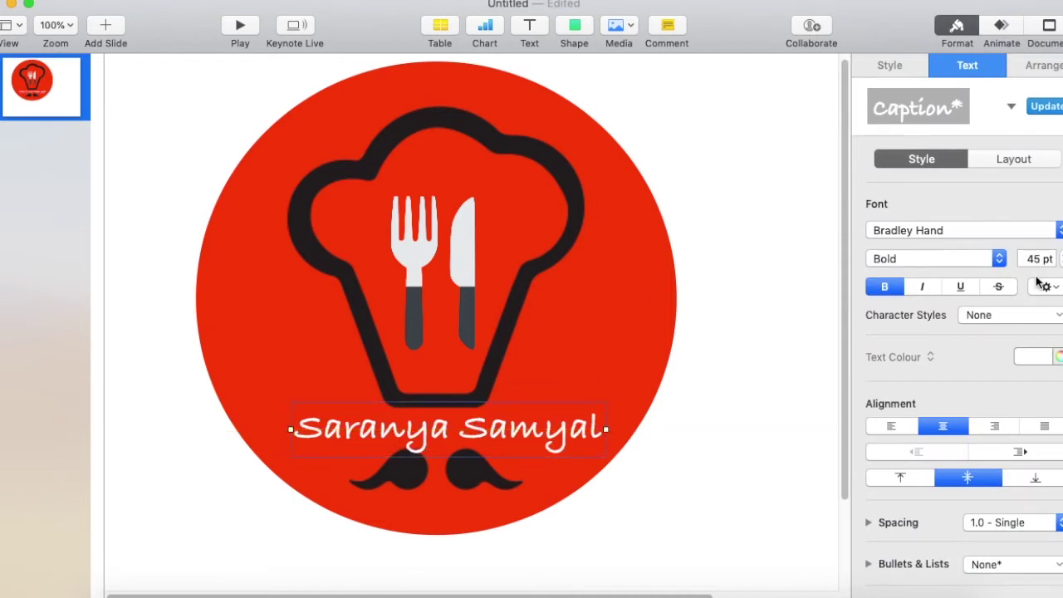
{"action": "key", "text": "super+plus"}
{"action": "key", "text": "super+plus"}
{"action": "key", "text": "super+plus"}
{"action": "key", "text": "super+plus"}
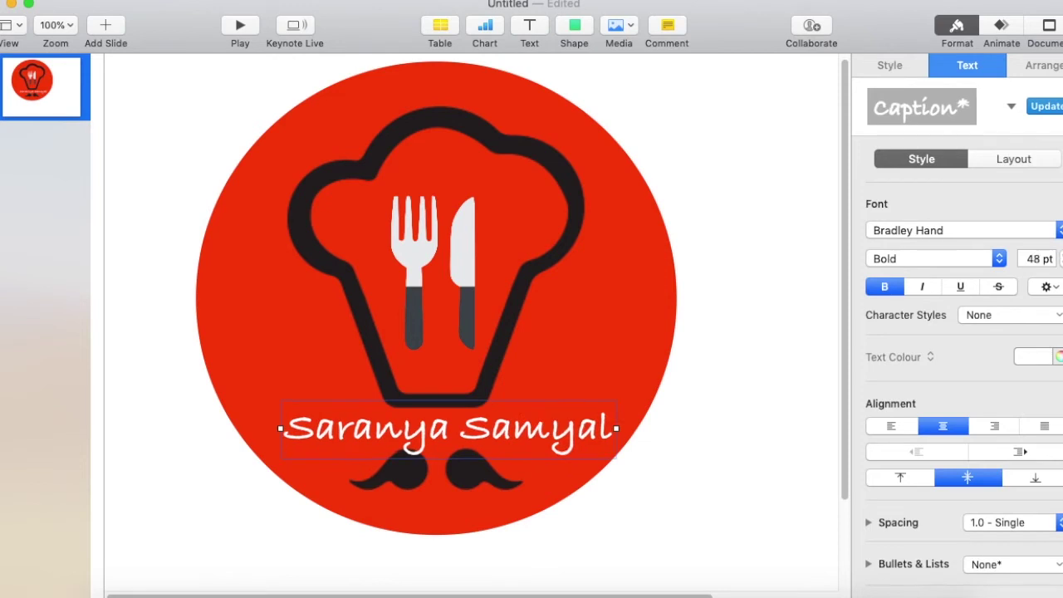
{"action": "key", "text": "super+plus"}
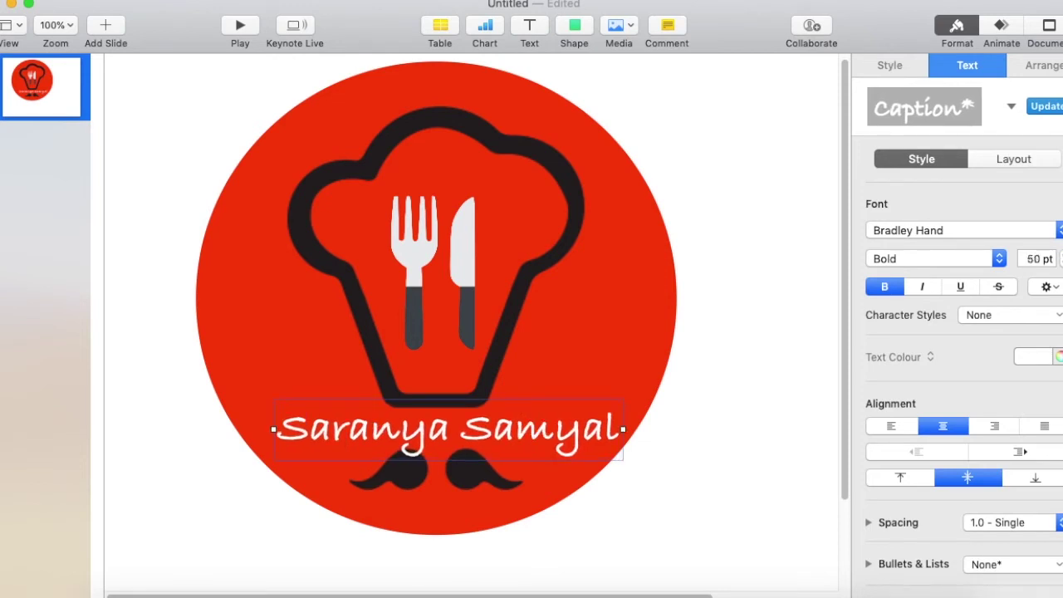
{"action": "left_click", "coordinate": [955, 230]}
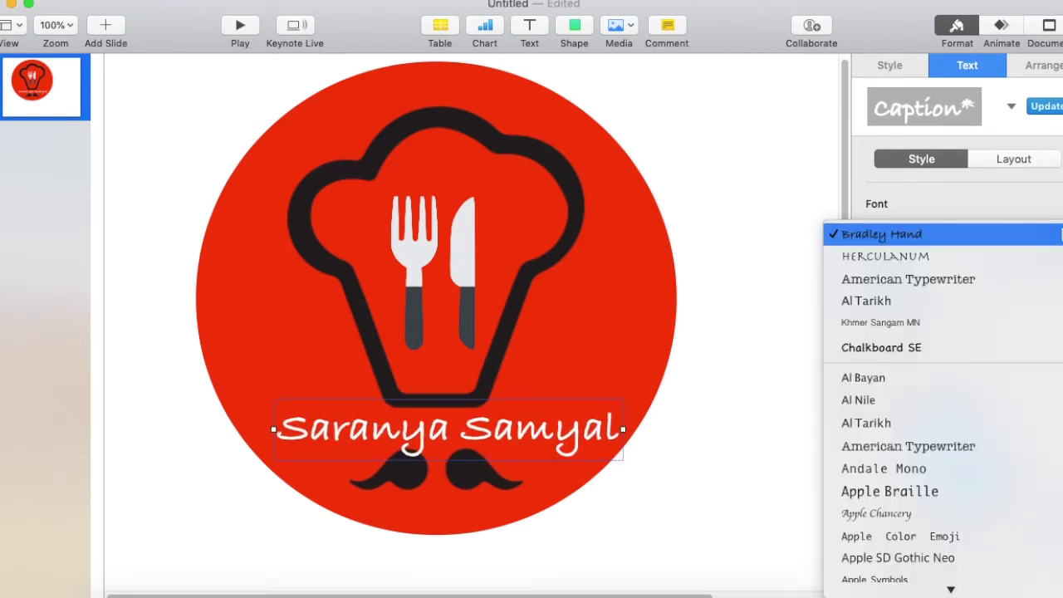
{"action": "left_click", "coordinate": [761, 262]}
{"action": "key", "text": "super+plus"}
{"action": "key", "text": "super+plus"}
{"action": "key", "text": "super+plus"}
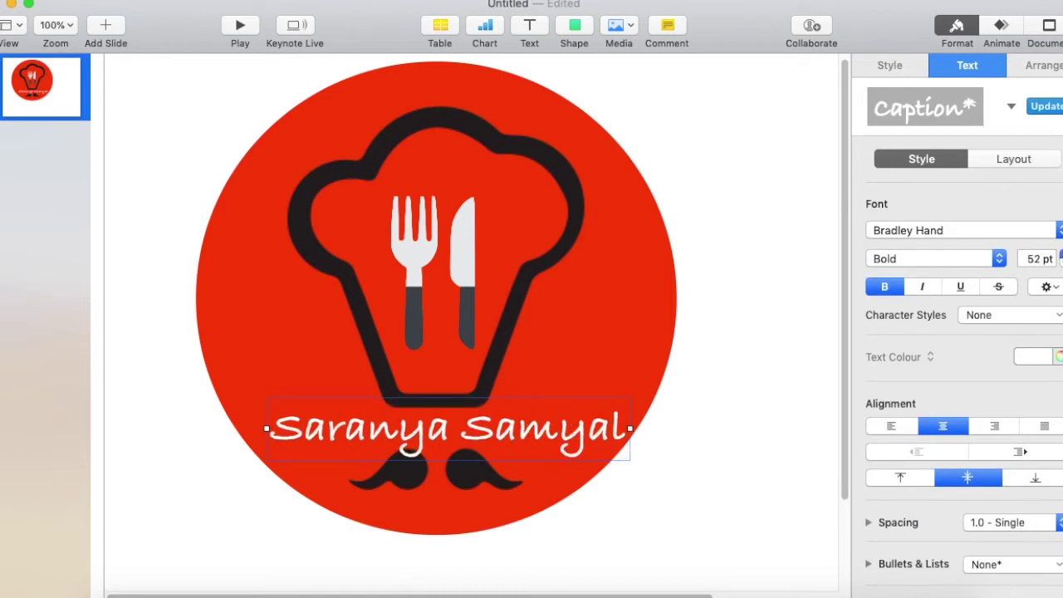
{"action": "left_click_drag", "start_coordinate": [482, 435], "coordinate": [476, 427]}
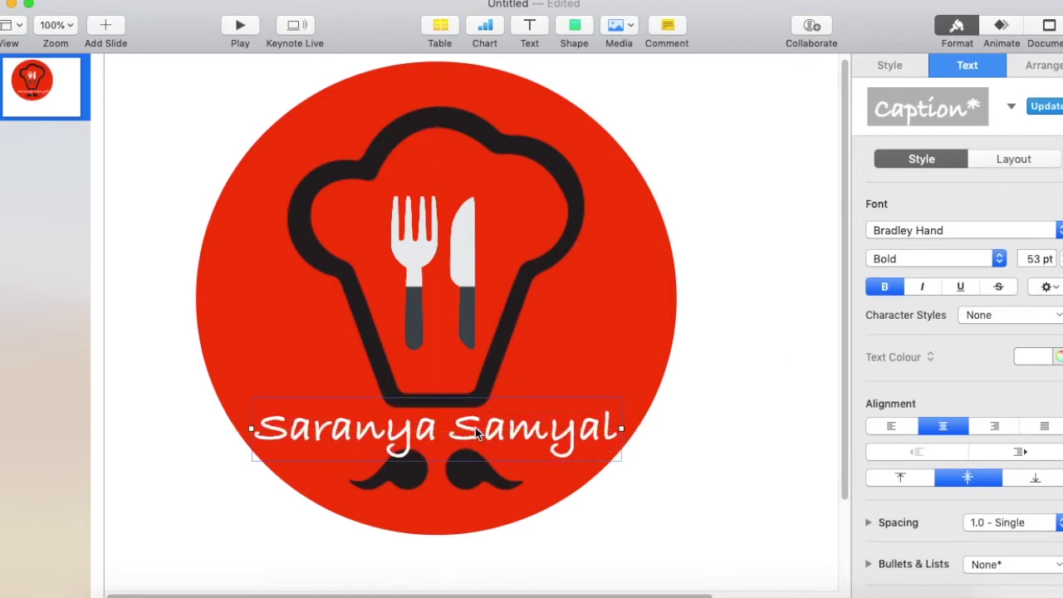
{"action": "left_click", "coordinate": [704, 406]}
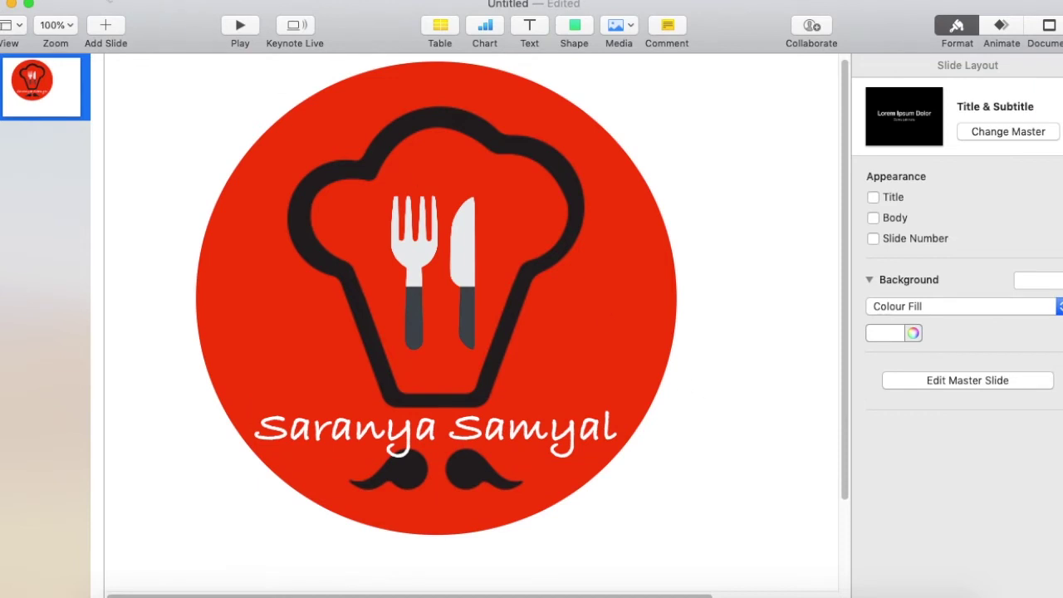
Export the slide as an image named Logo to the Desktop and open Logo.001.jpeg in Preview.
{"action": "left_click", "coordinate": [110, 1]}
{"action": "mouse_move", "coordinate": [142, 166]}
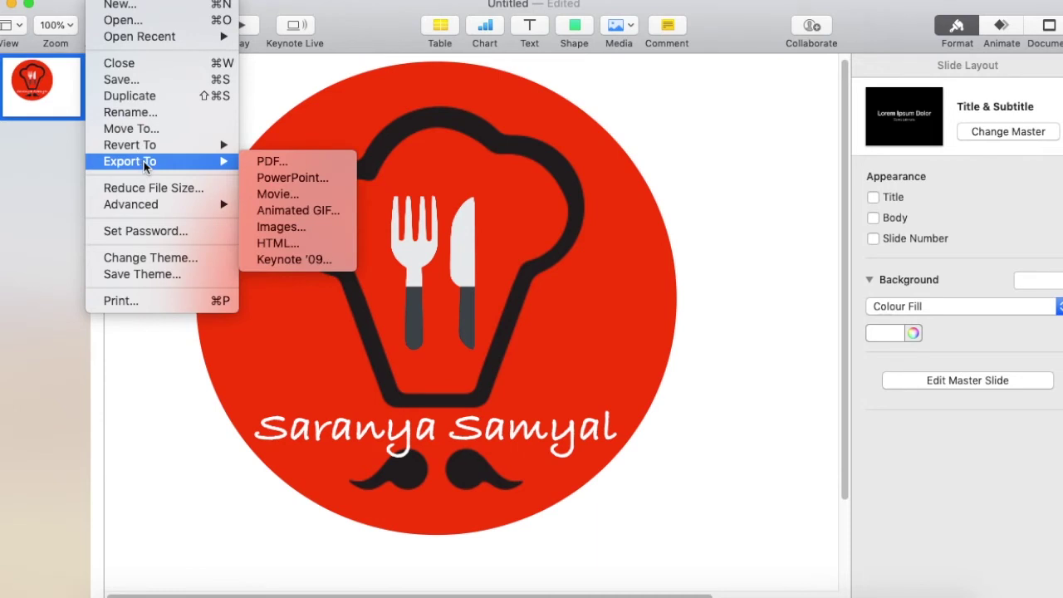
{"action": "left_click", "coordinate": [278, 227]}
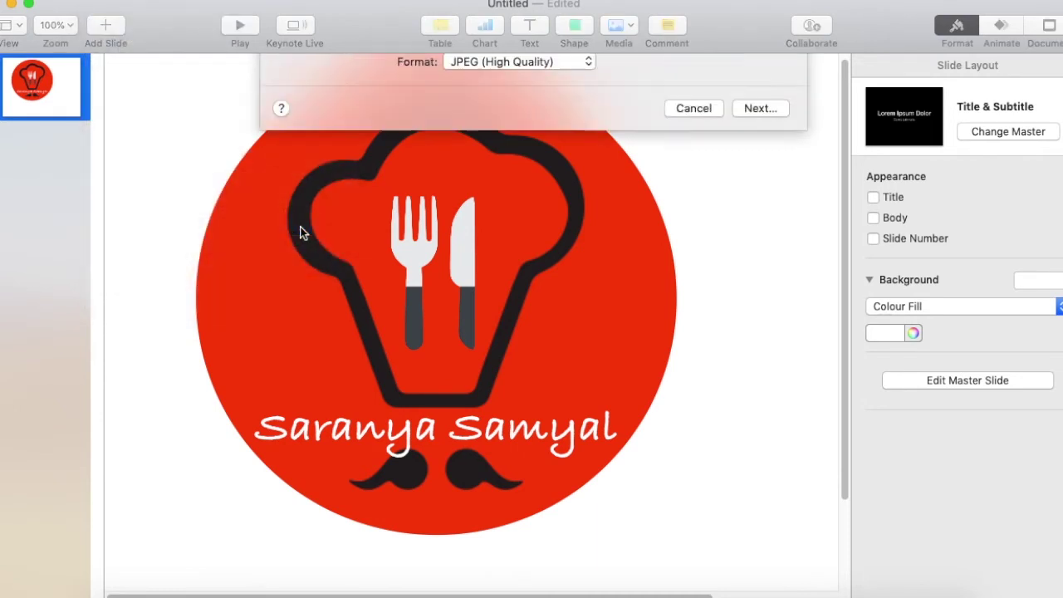
{"action": "left_click", "coordinate": [755, 278]}
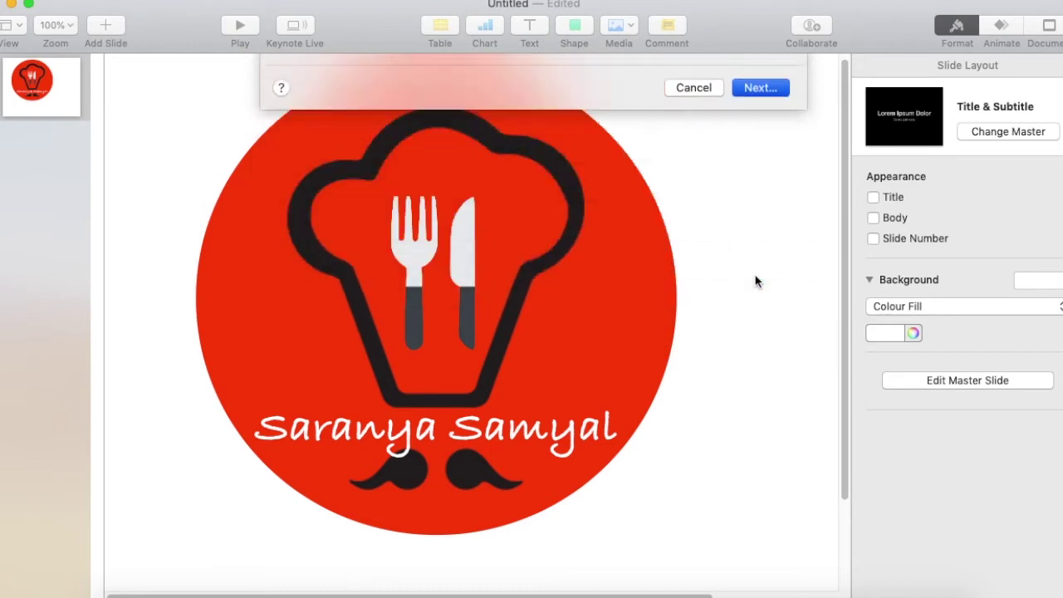
{"action": "left_click", "coordinate": [756, 281]}
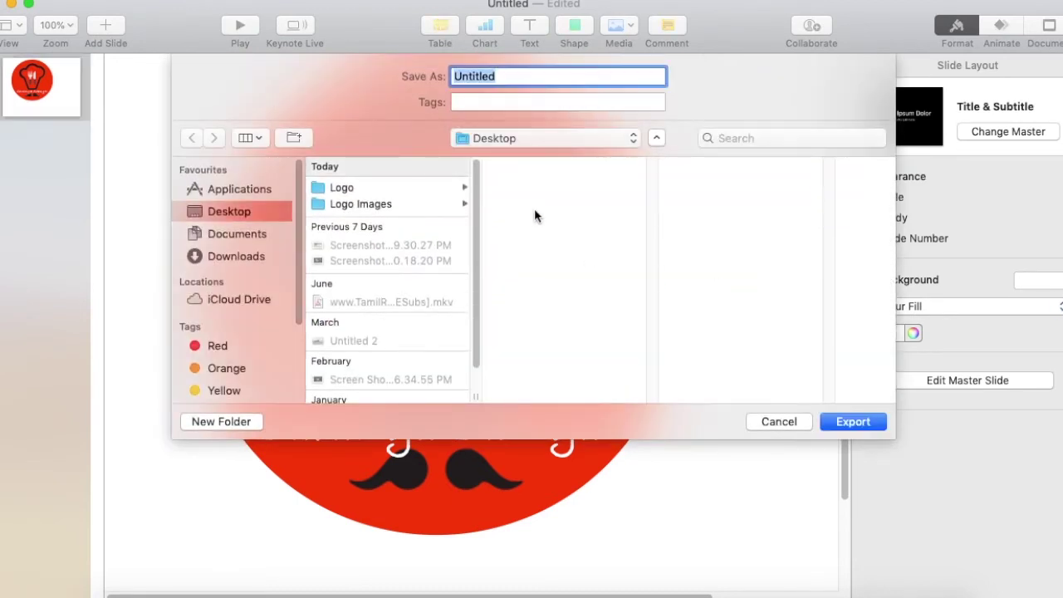
{"action": "type", "text": "LogoDesign"}
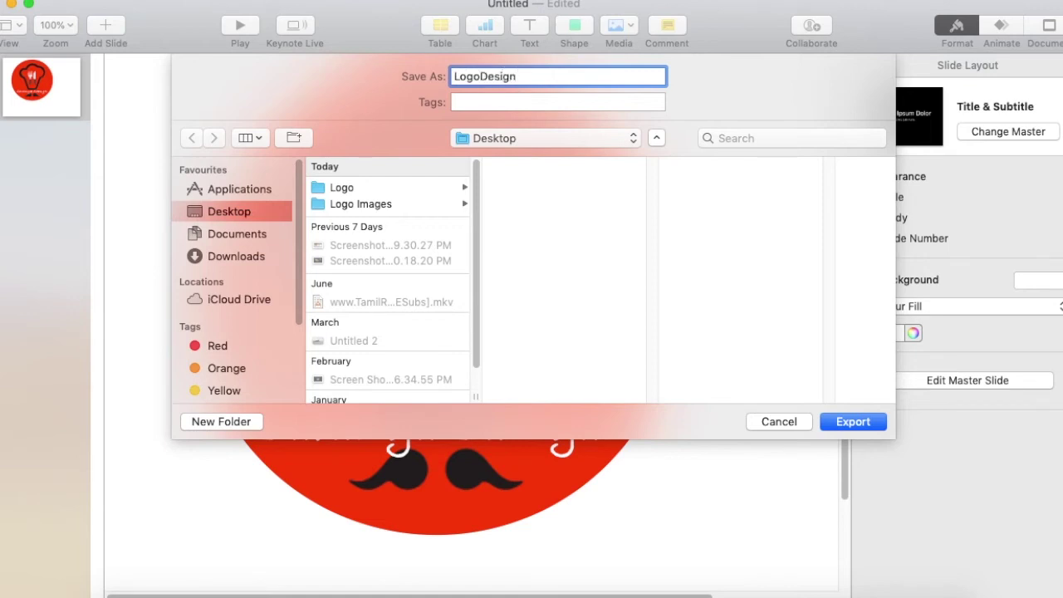
{"action": "key", "text": "Return"}
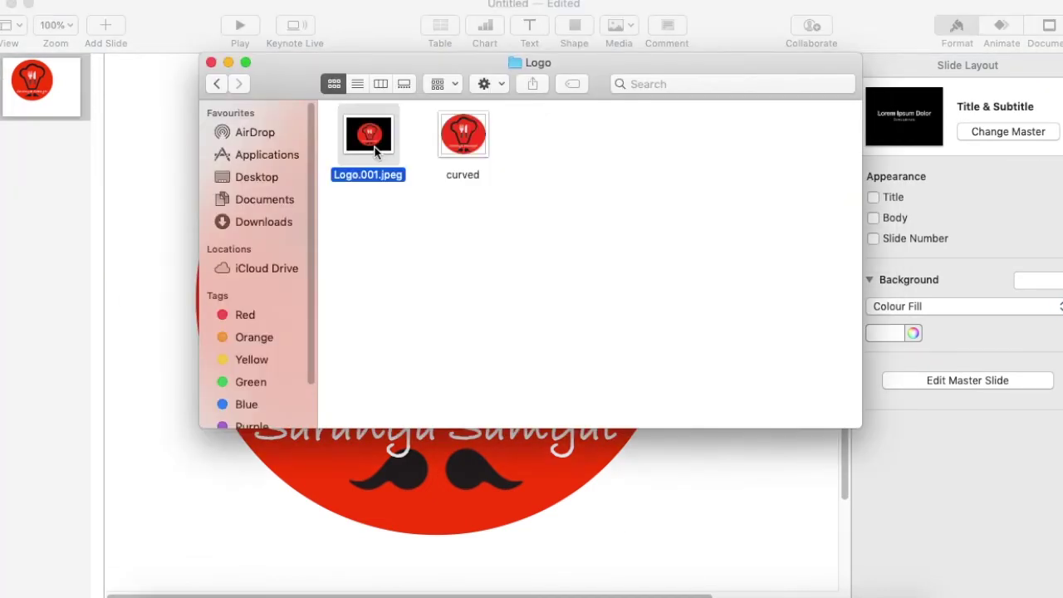
{"action": "double_click", "coordinate": [372, 143]}
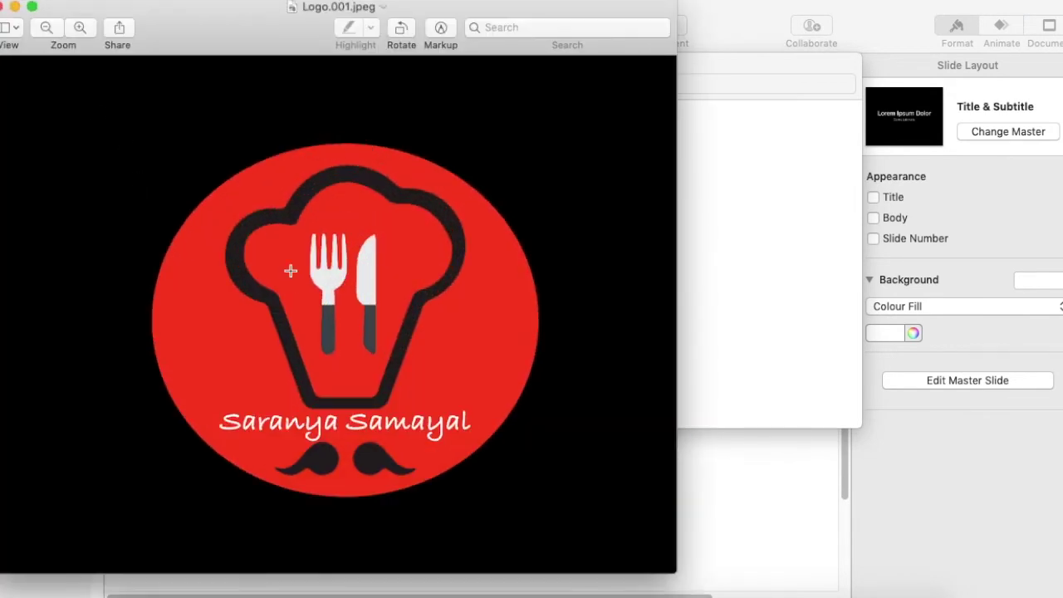
Draw an elliptical selection in Markup and move it over the red logo circle.
{"action": "left_click", "coordinate": [441, 30]}
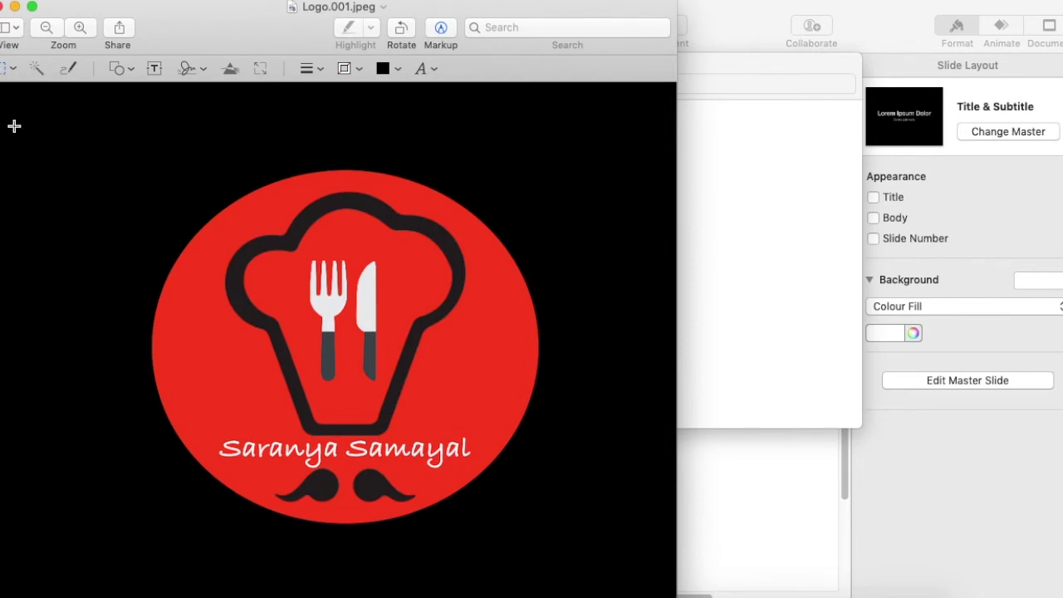
{"action": "left_click", "coordinate": [9, 70]}
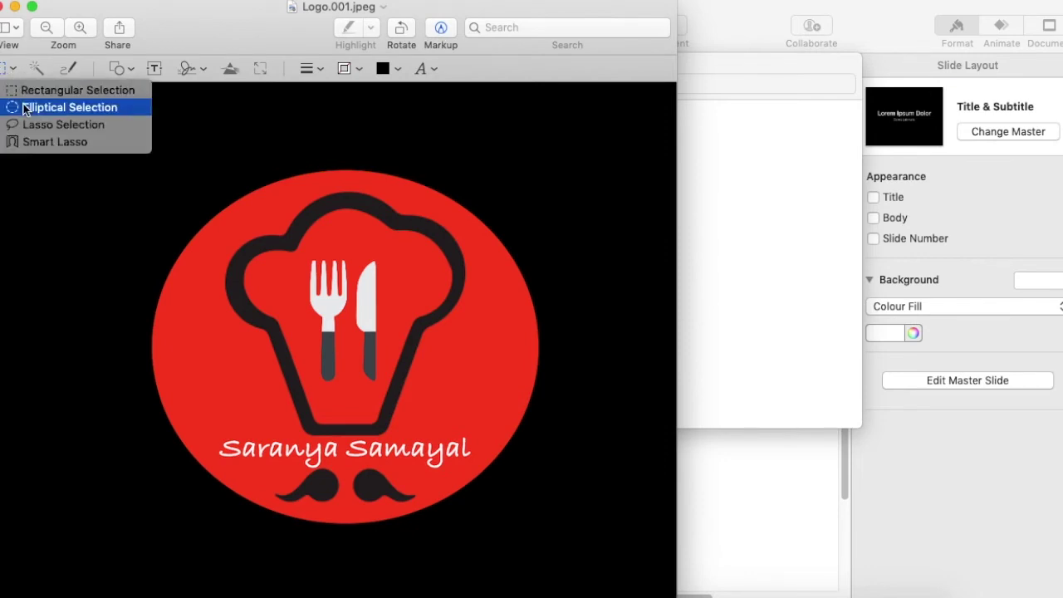
{"action": "left_click", "coordinate": [69, 107]}
{"action": "left_click_drag", "start_coordinate": [196, 220], "coordinate": [621, 588]}
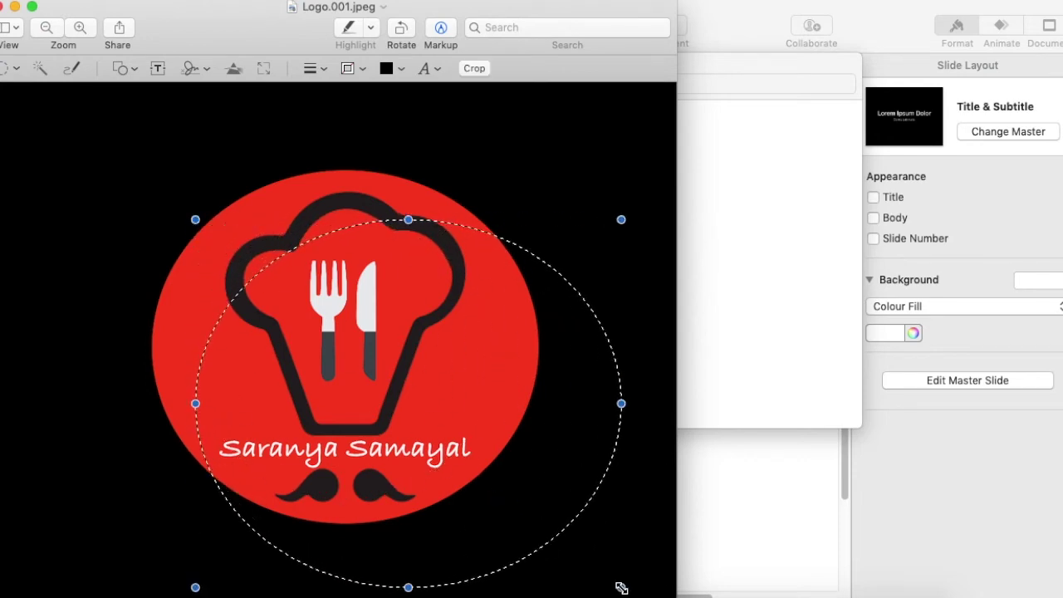
{"action": "left_click_drag", "start_coordinate": [481, 493], "coordinate": [437, 438]}
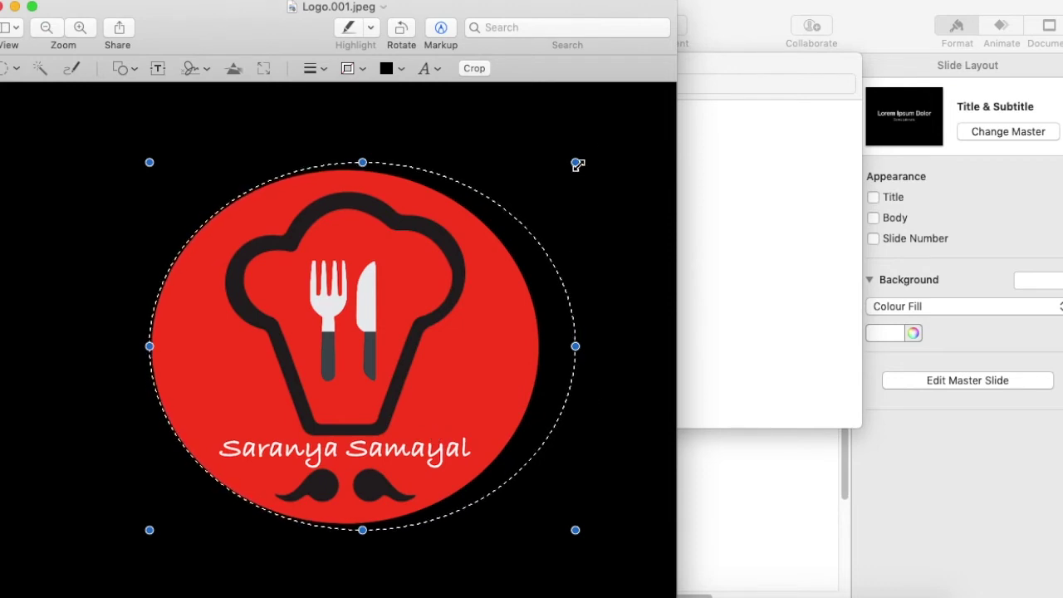
Fine-tune the ellipse's edges to fit snugly around the red circle.
{"action": "left_click_drag", "start_coordinate": [576, 164], "coordinate": [545, 169]}
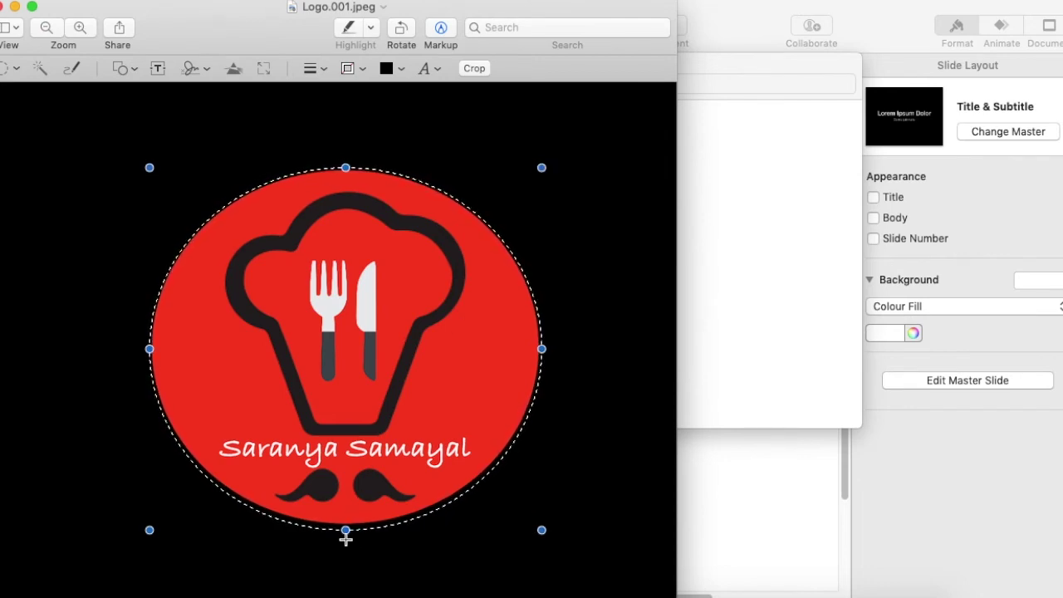
{"action": "left_click_drag", "start_coordinate": [346, 533], "coordinate": [346, 526]}
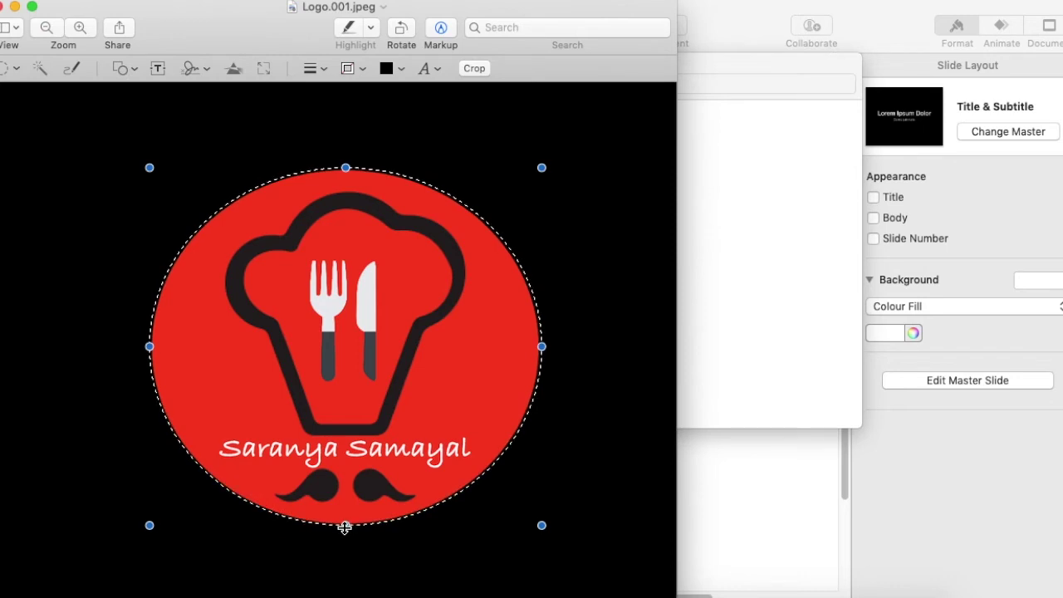
{"action": "left_click_drag", "start_coordinate": [543, 166], "coordinate": [538, 168]}
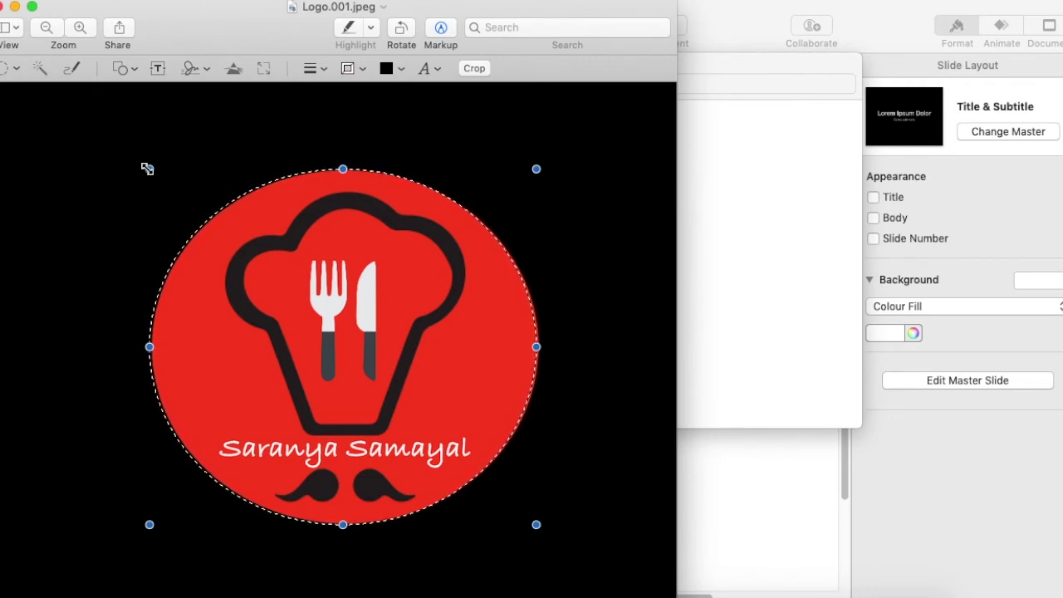
{"action": "left_click_drag", "start_coordinate": [148, 169], "coordinate": [153, 171]}
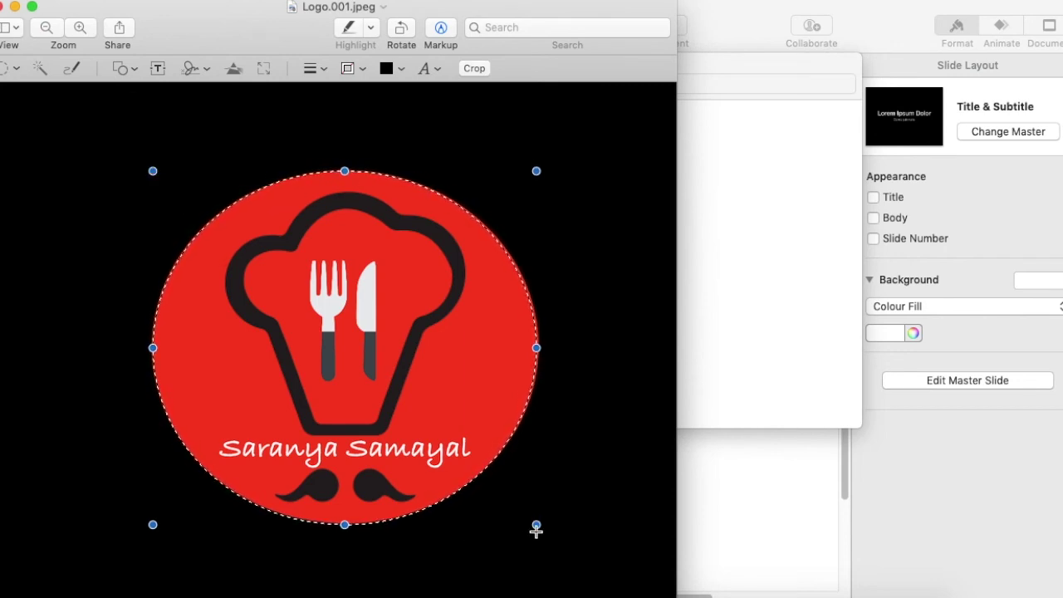
{"action": "left_click_drag", "start_coordinate": [536, 526], "coordinate": [537, 523]}
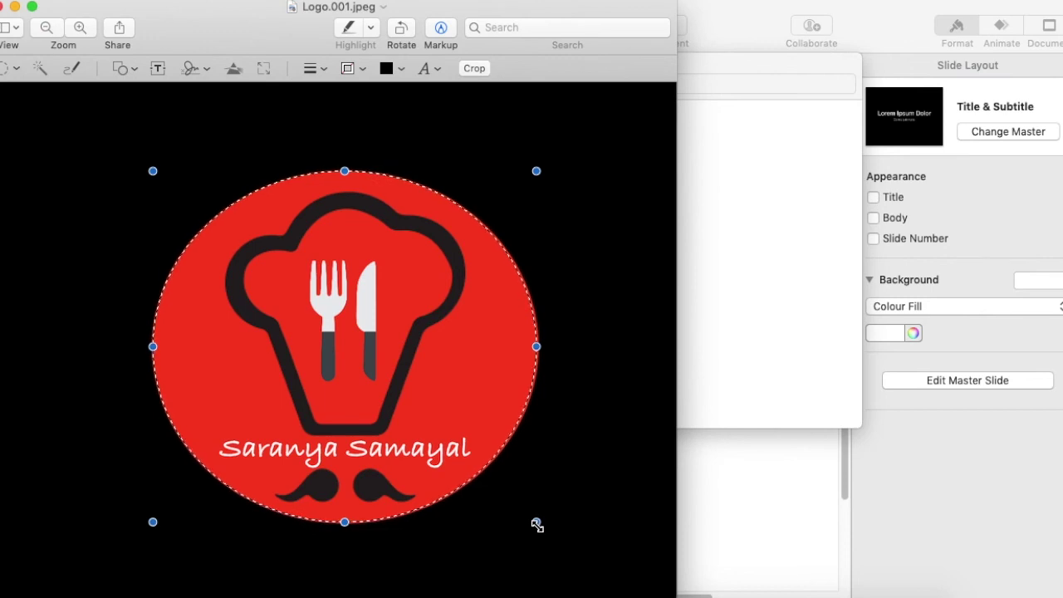
{"action": "left_click_drag", "start_coordinate": [537, 524], "coordinate": [537, 525]}
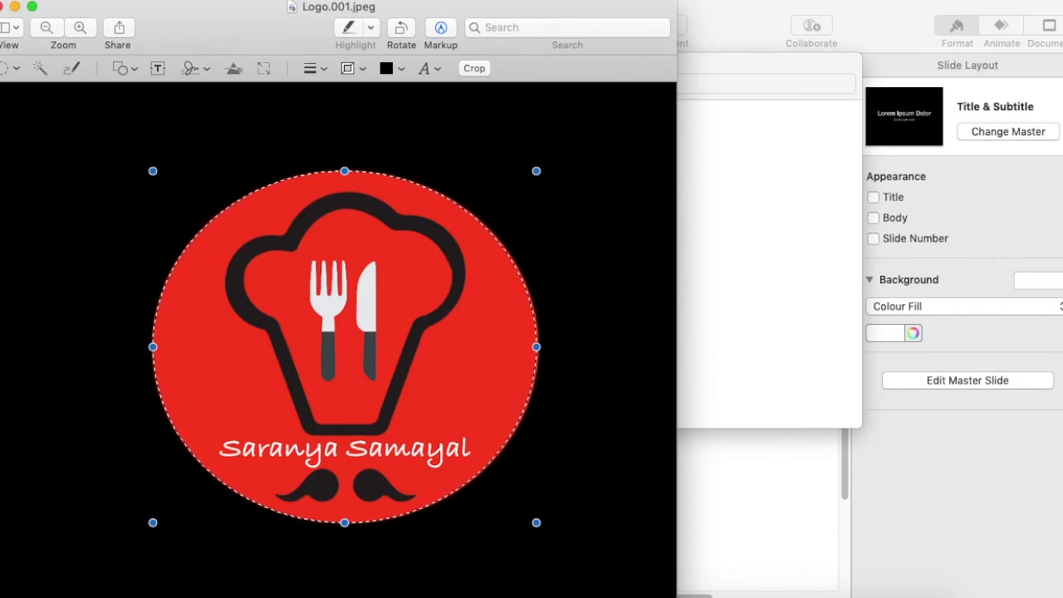
{"action": "left_click", "coordinate": [131, 0]}
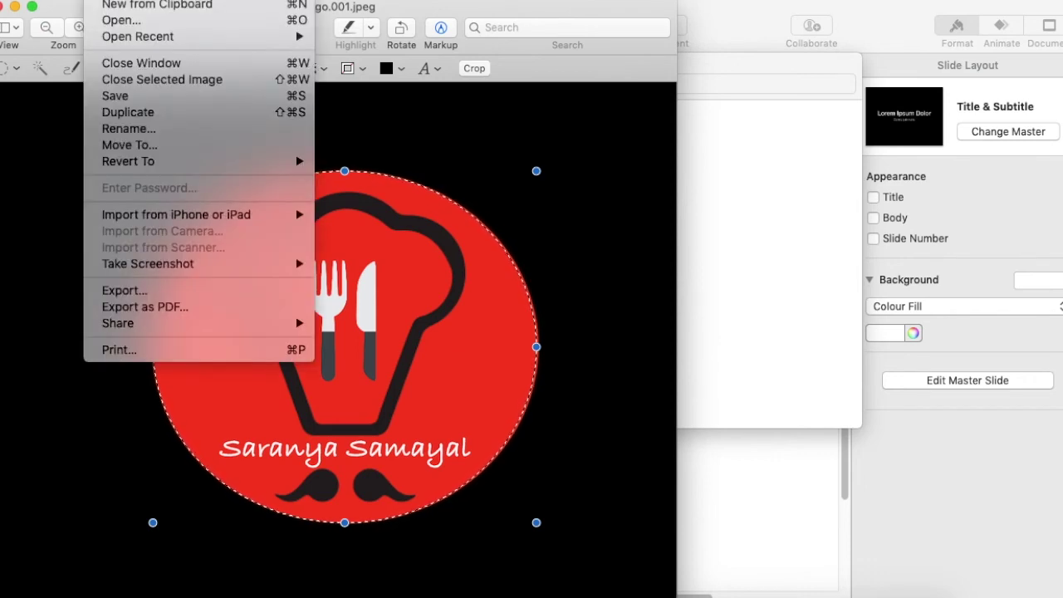
Create a new image from the copied circle and save it to Desktop > LogoDesign.
{"action": "left_click", "coordinate": [130, 7]}
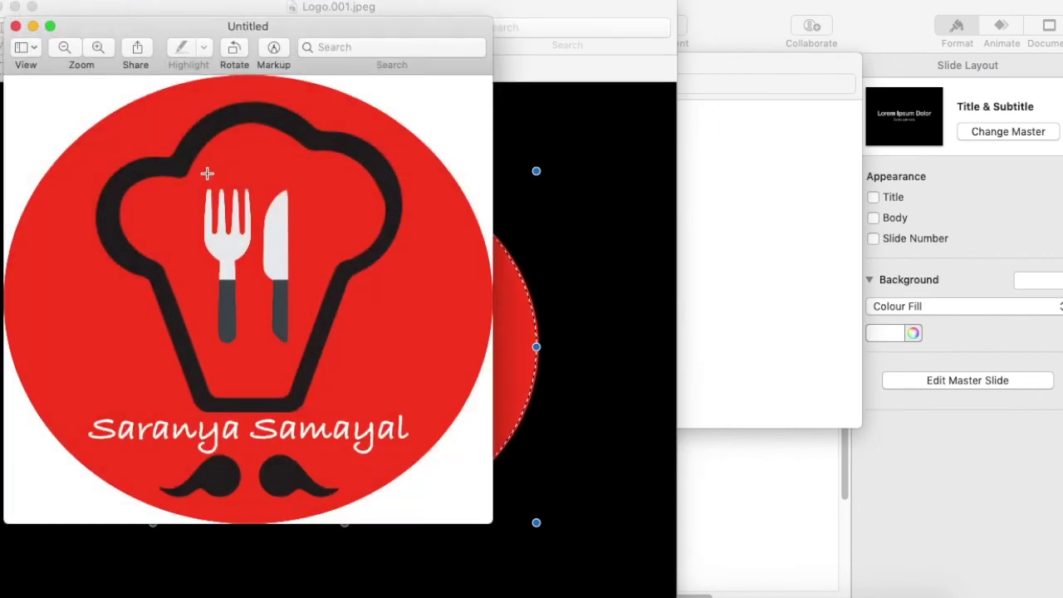
{"action": "key", "text": "super+s"}
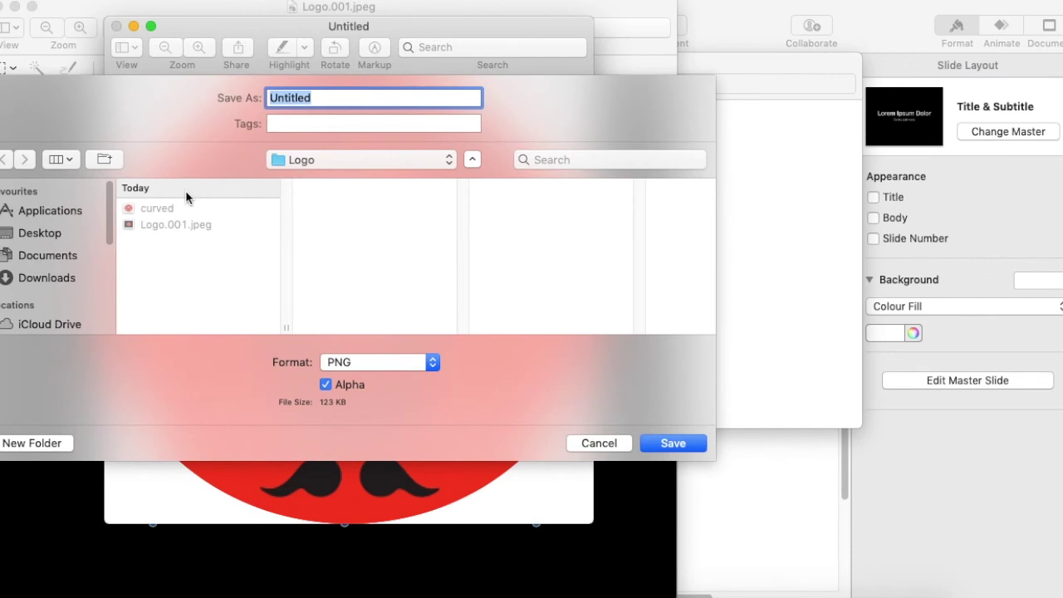
{"action": "left_click", "coordinate": [62, 236]}
{"action": "left_click", "coordinate": [173, 241]}
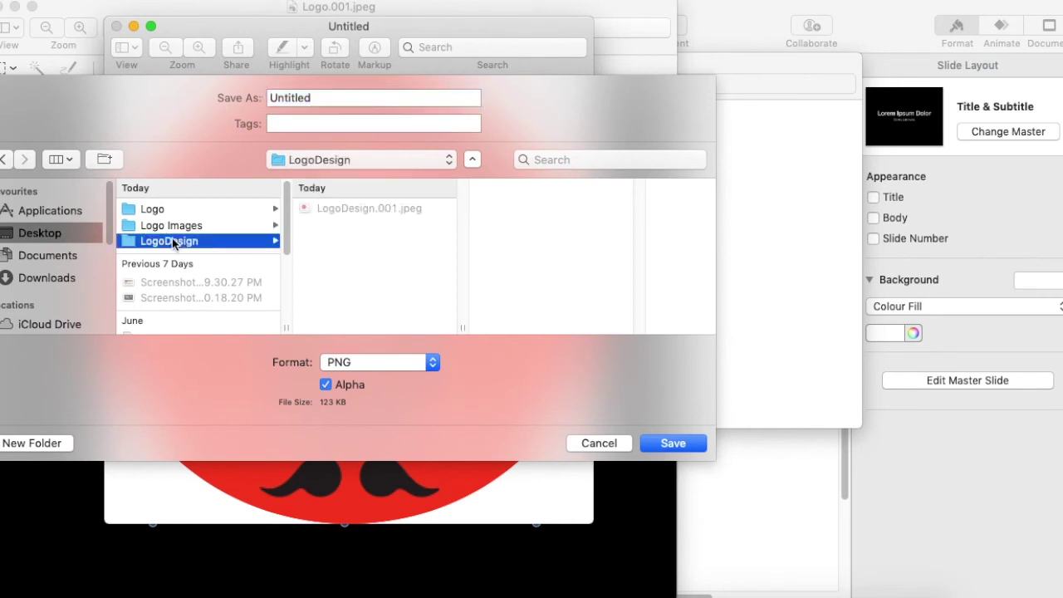
Name the PNG 'Edited logo', save it, and close the image.
{"action": "left_click", "coordinate": [336, 100]}
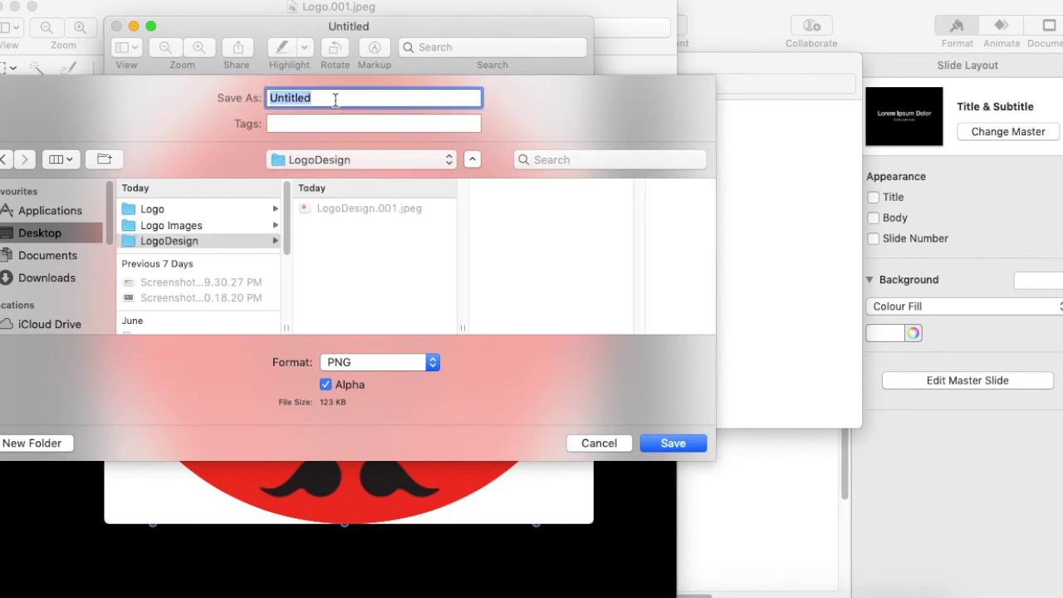
{"action": "type", "text": "Edited logo"}
{"action": "key", "text": "Return"}
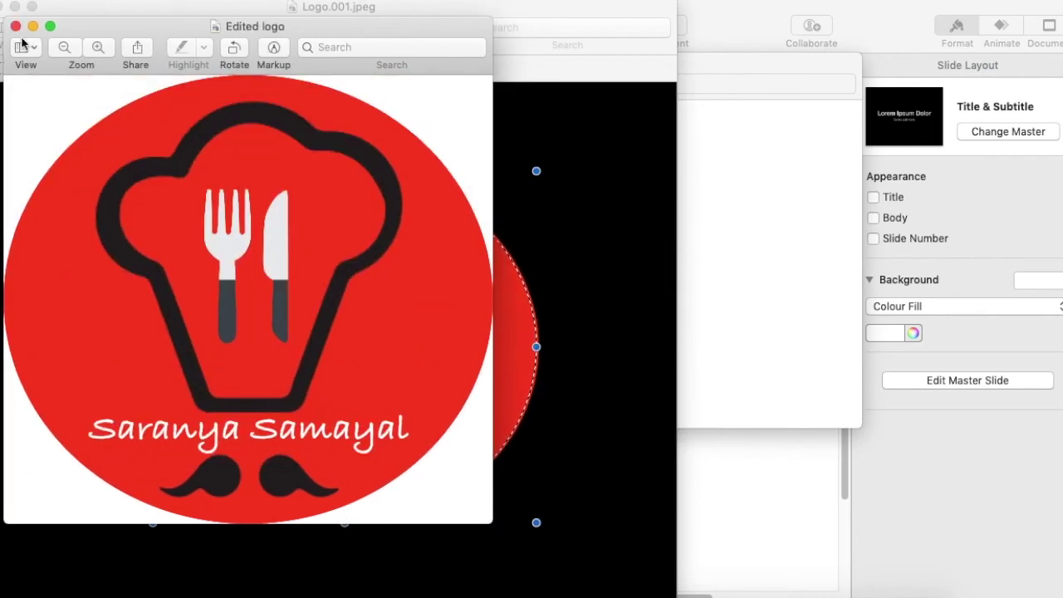
{"action": "left_click", "coordinate": [15, 26]}
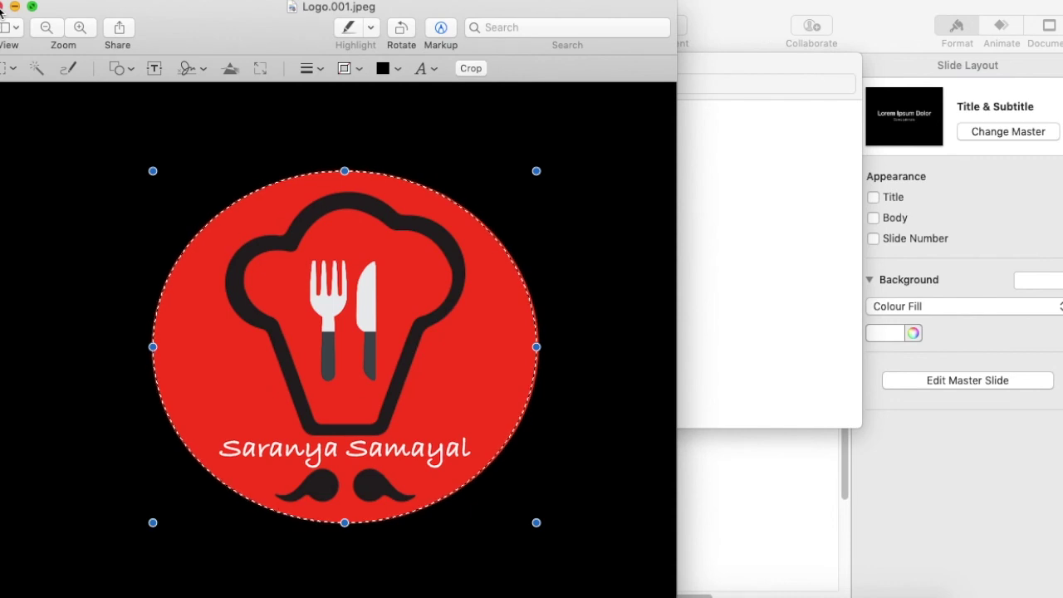
Close Logo.001.jpeg, open the Desktop's LogoDesign folder in Finder, and select Edited logo.
{"action": "left_click", "coordinate": [1, 7]}
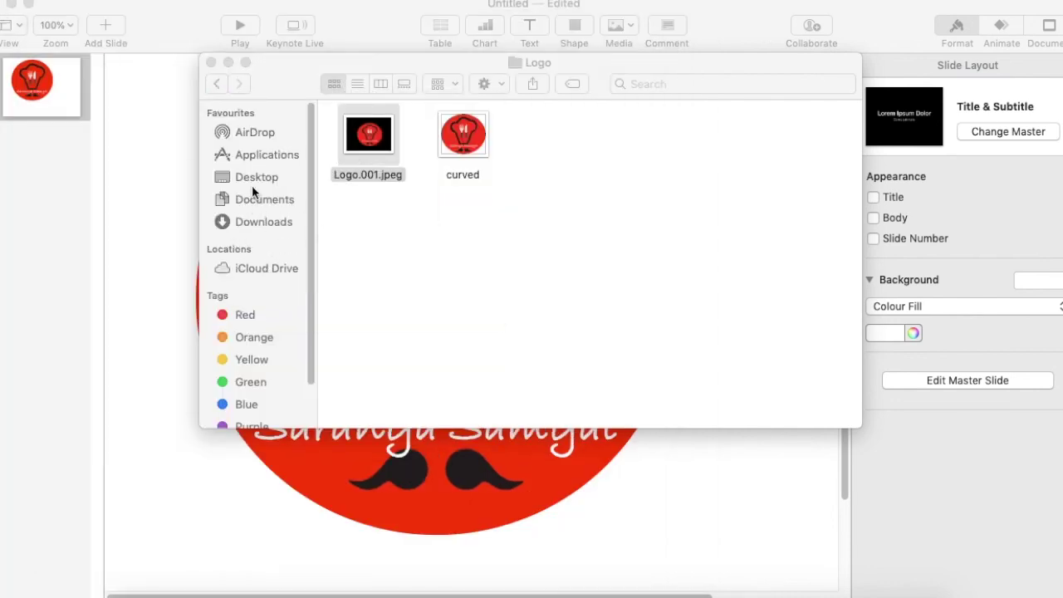
{"action": "left_click", "coordinate": [252, 175]}
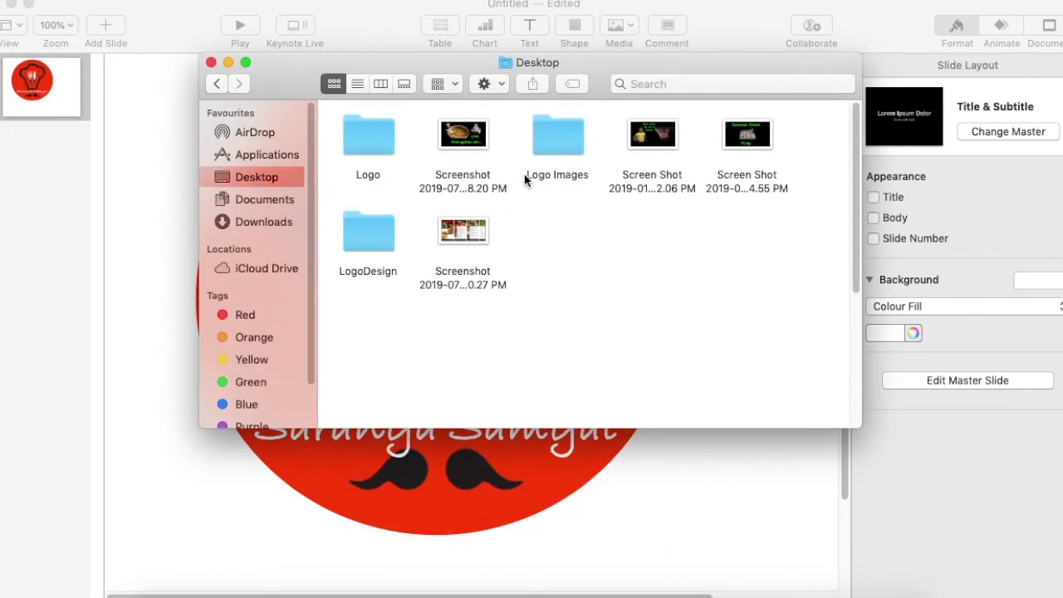
{"action": "double_click", "coordinate": [556, 138]}
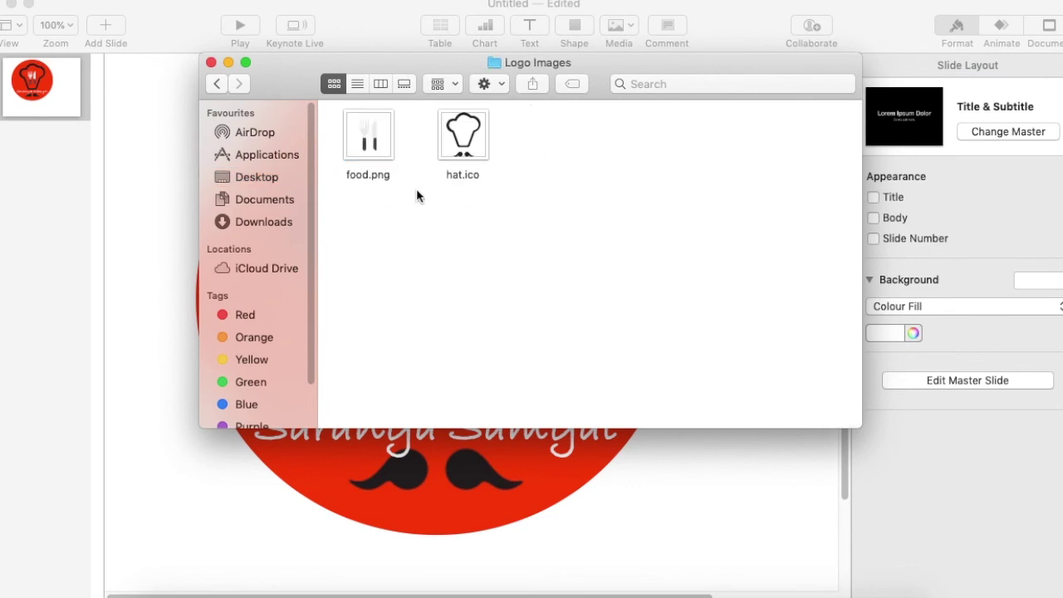
{"action": "left_click", "coordinate": [266, 182]}
{"action": "left_click", "coordinate": [385, 237]}
{"action": "double_click", "coordinate": [385, 238]}
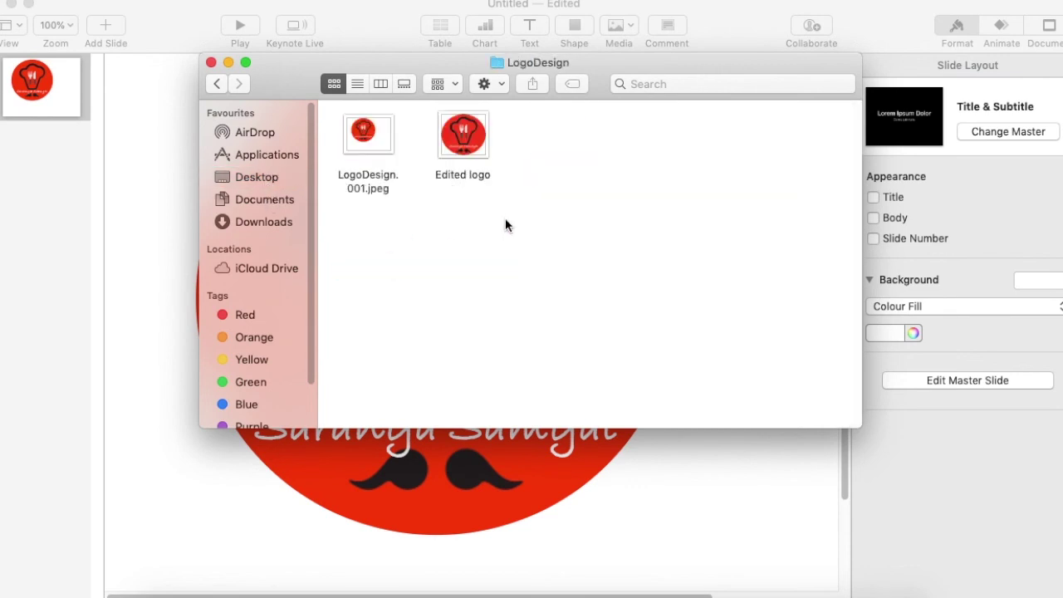
{"action": "left_click", "coordinate": [476, 143]}
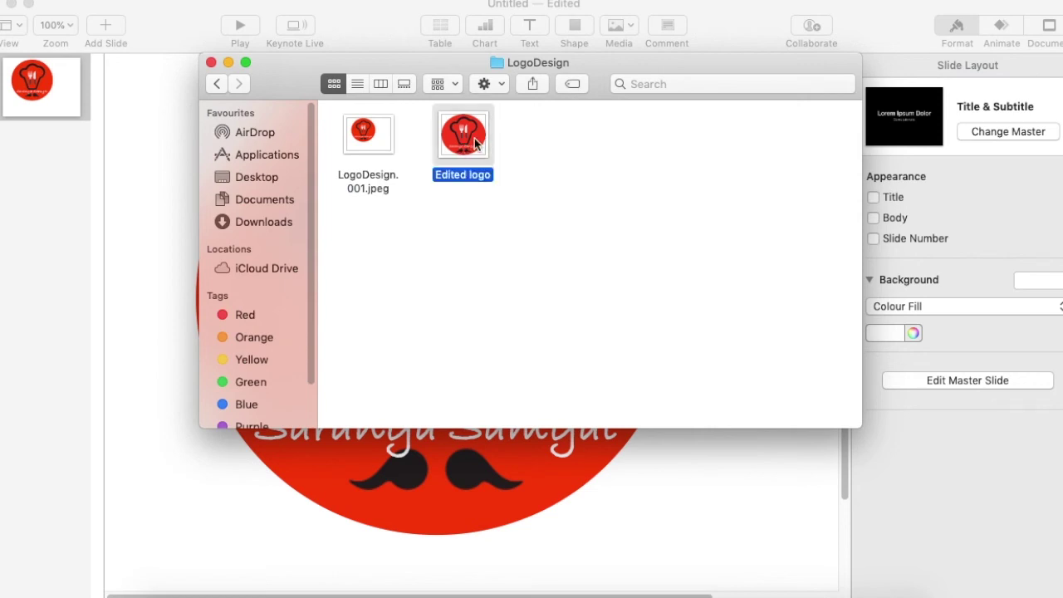